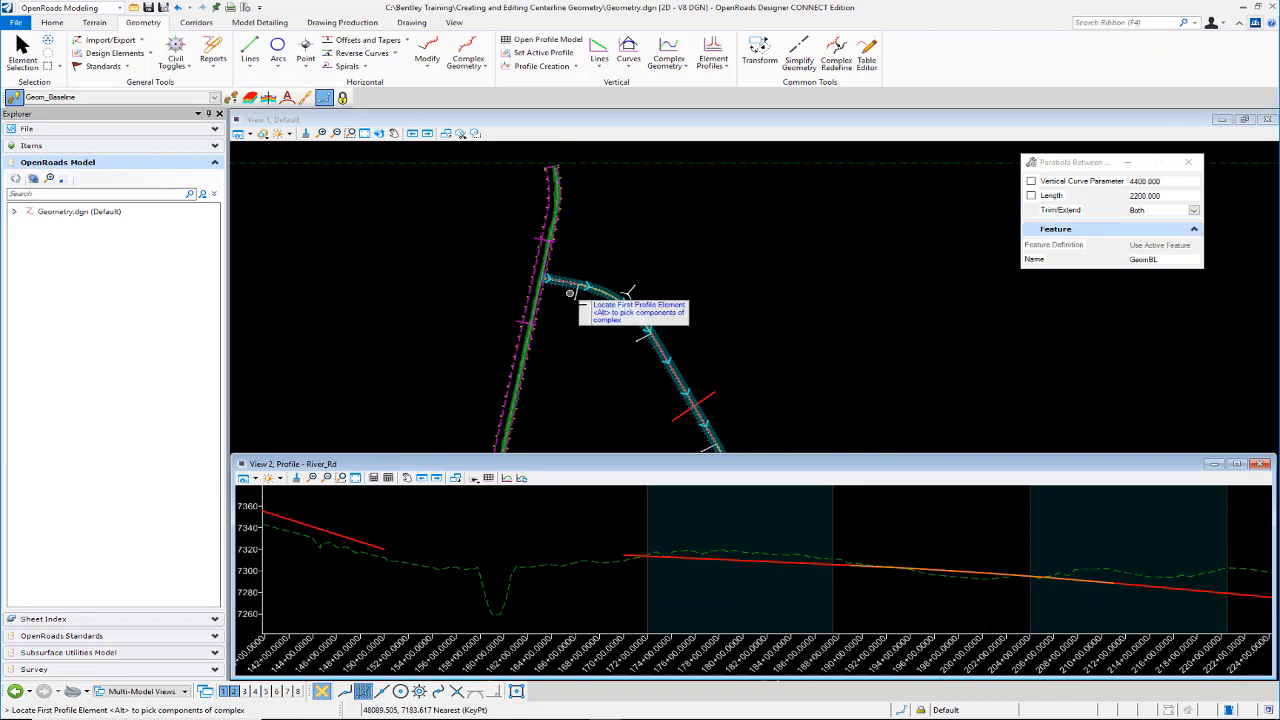
# Step: Inspect the GeomBLRiver line crossing the road alignment in plan and its crossing area in the River_Rd profile
pyautogui.scroll(-1, 589, 312)
pyautogui.scroll(4, 681, 404)
pyautogui.scroll(5, 648, 372)
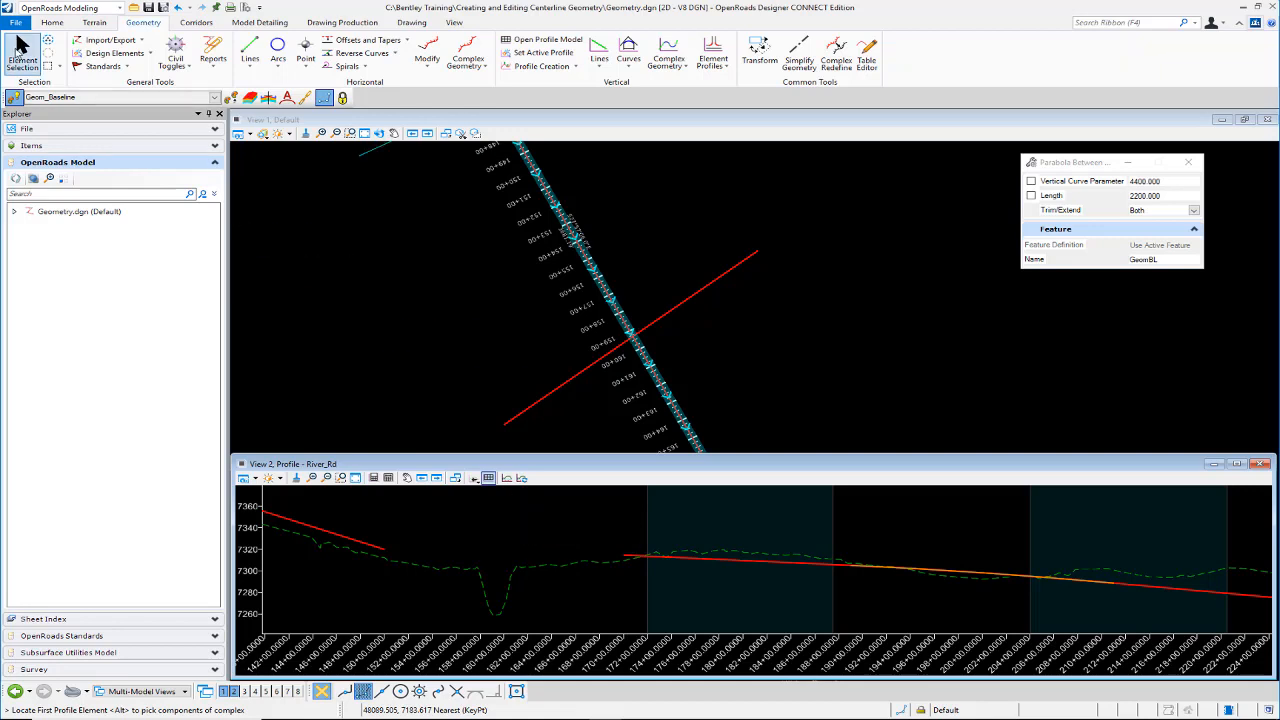
pyautogui.click(22, 52)
pyautogui.click(722, 283)
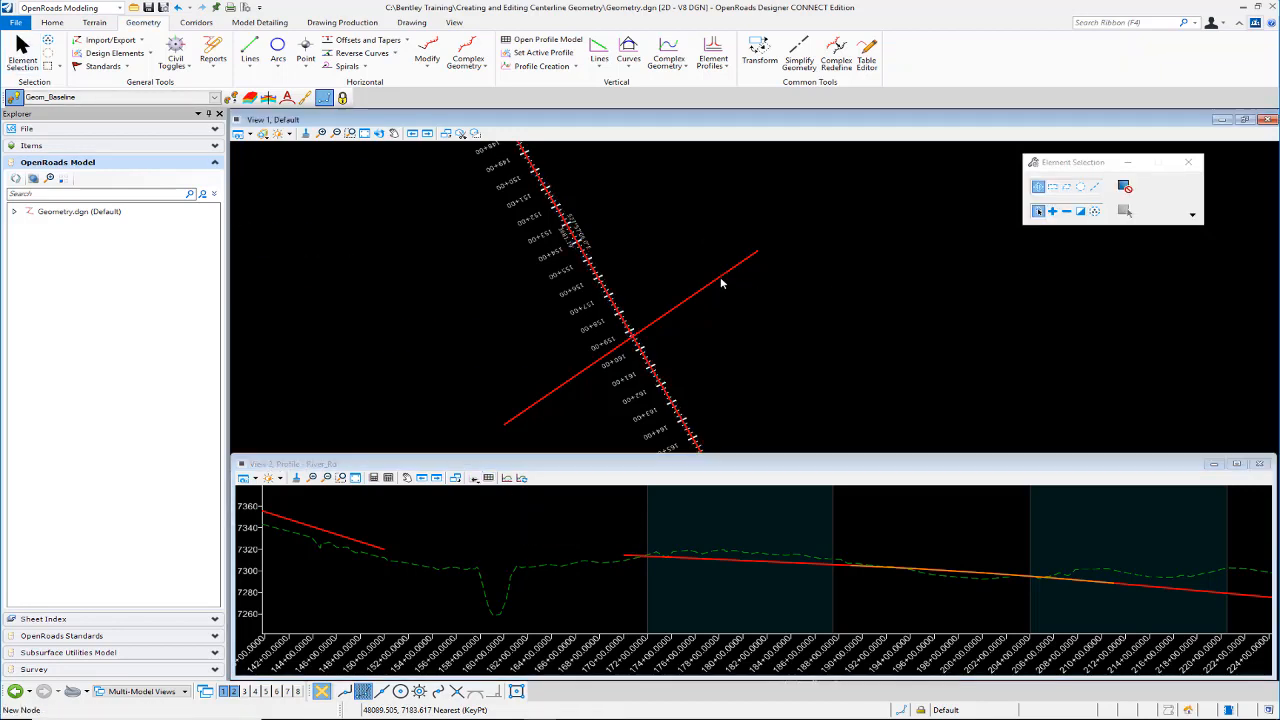
pyautogui.click(722, 283)
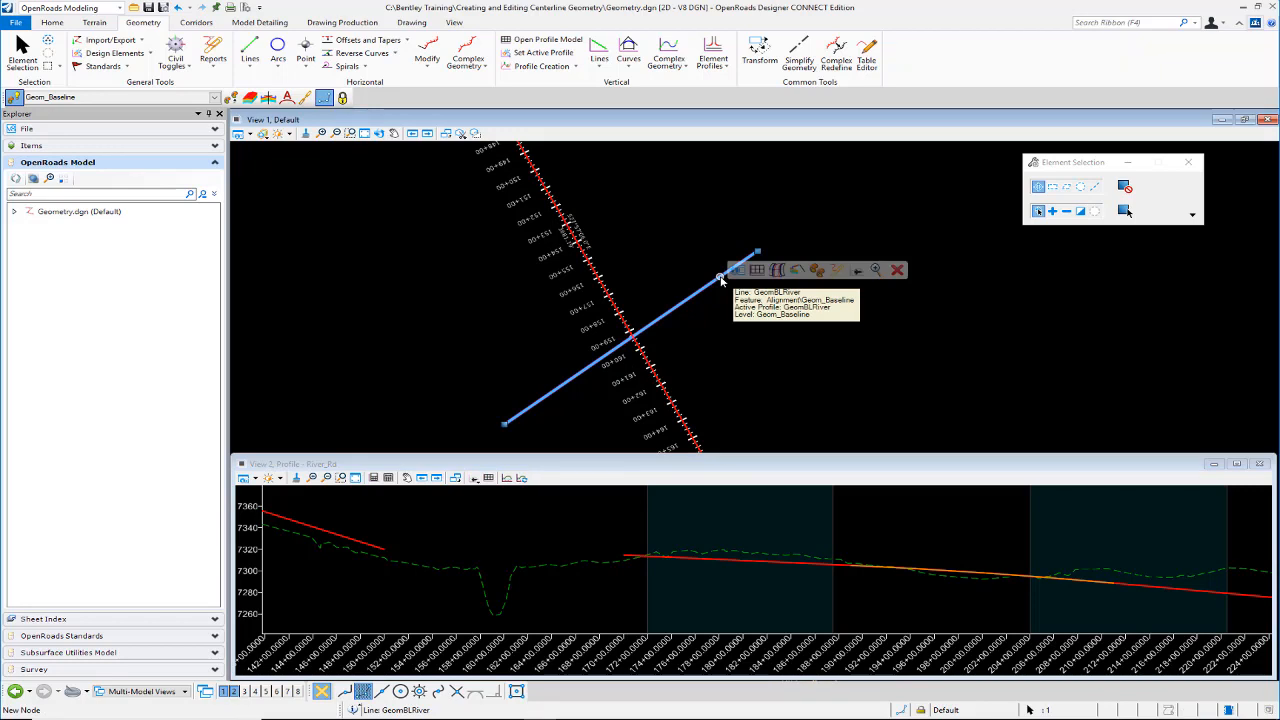
pyautogui.click(749, 330)
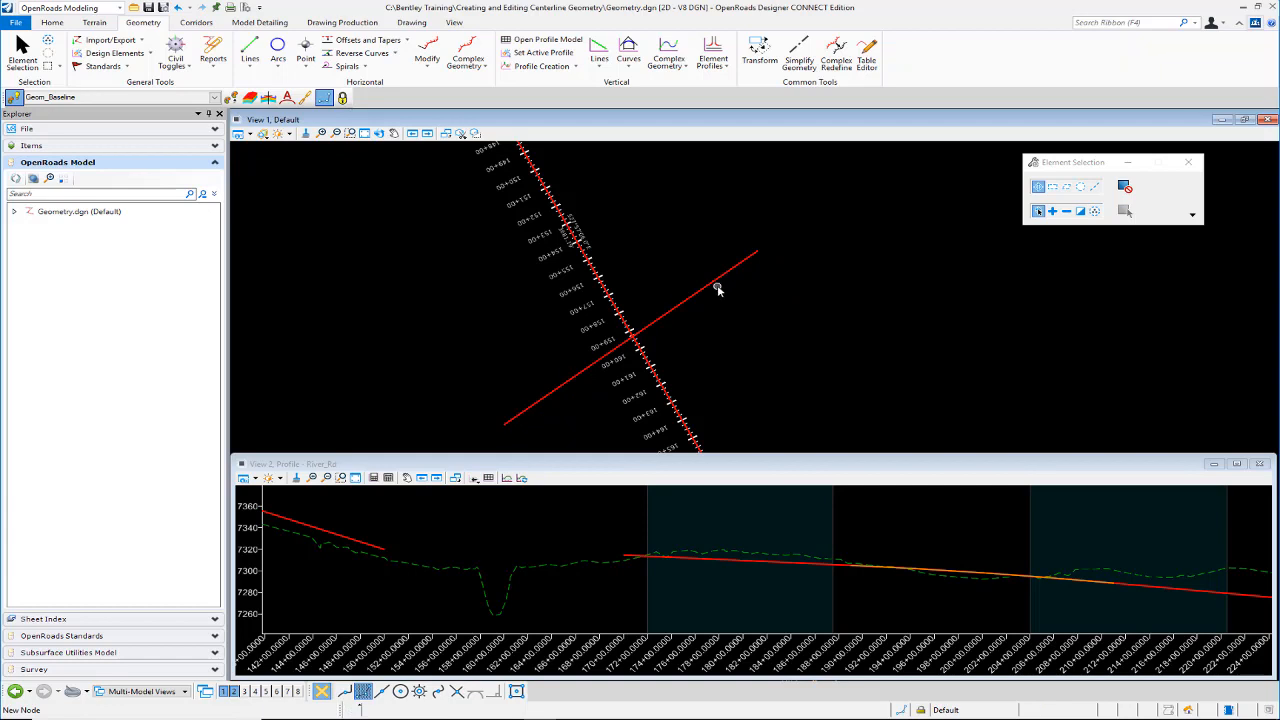
pyautogui.click(500, 571)
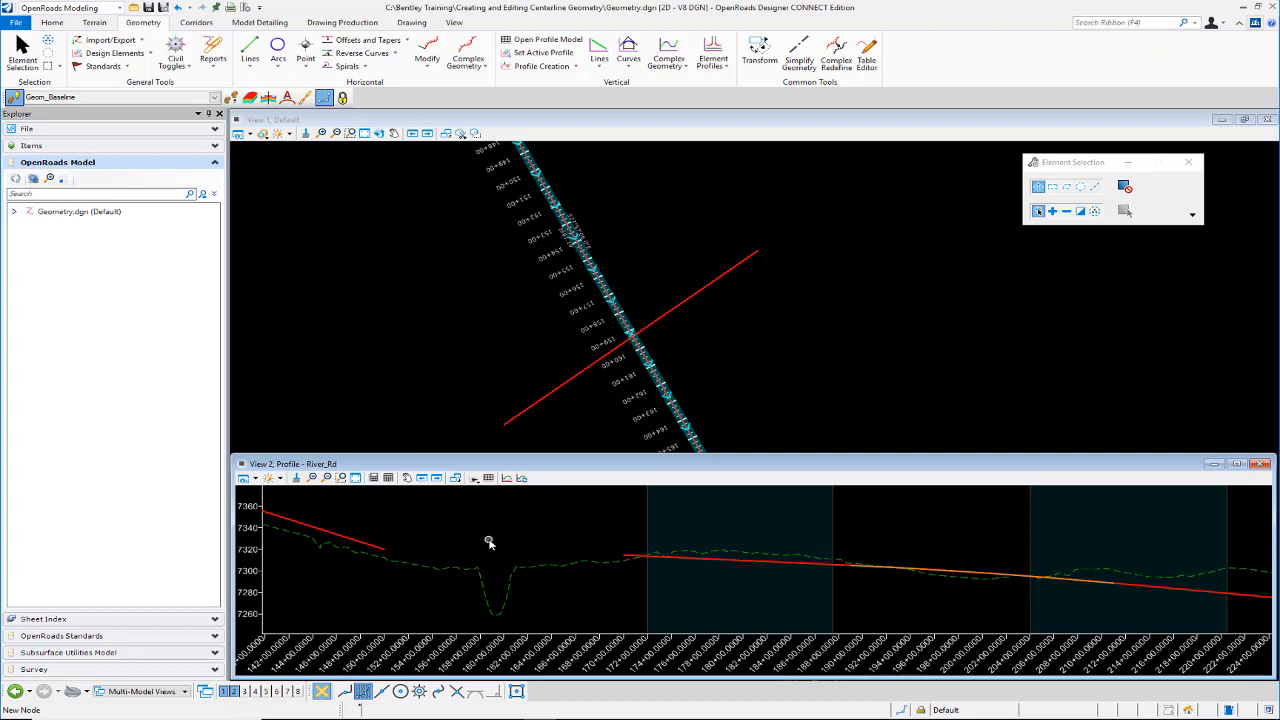
pyautogui.click(489, 480)
pyautogui.click(460, 315)
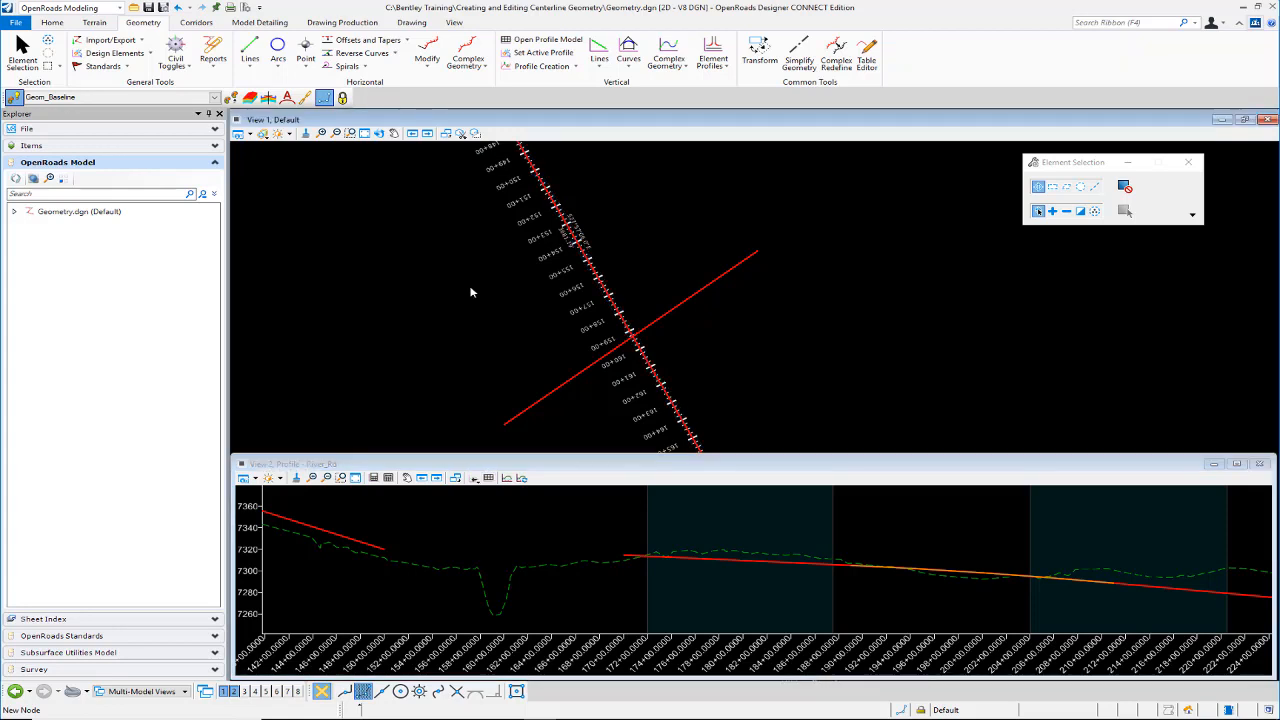
# Step: Create a profile intersection point on the River_Rd alignment where the GeomBLRiver line crosses it
pyautogui.click(575, 66)
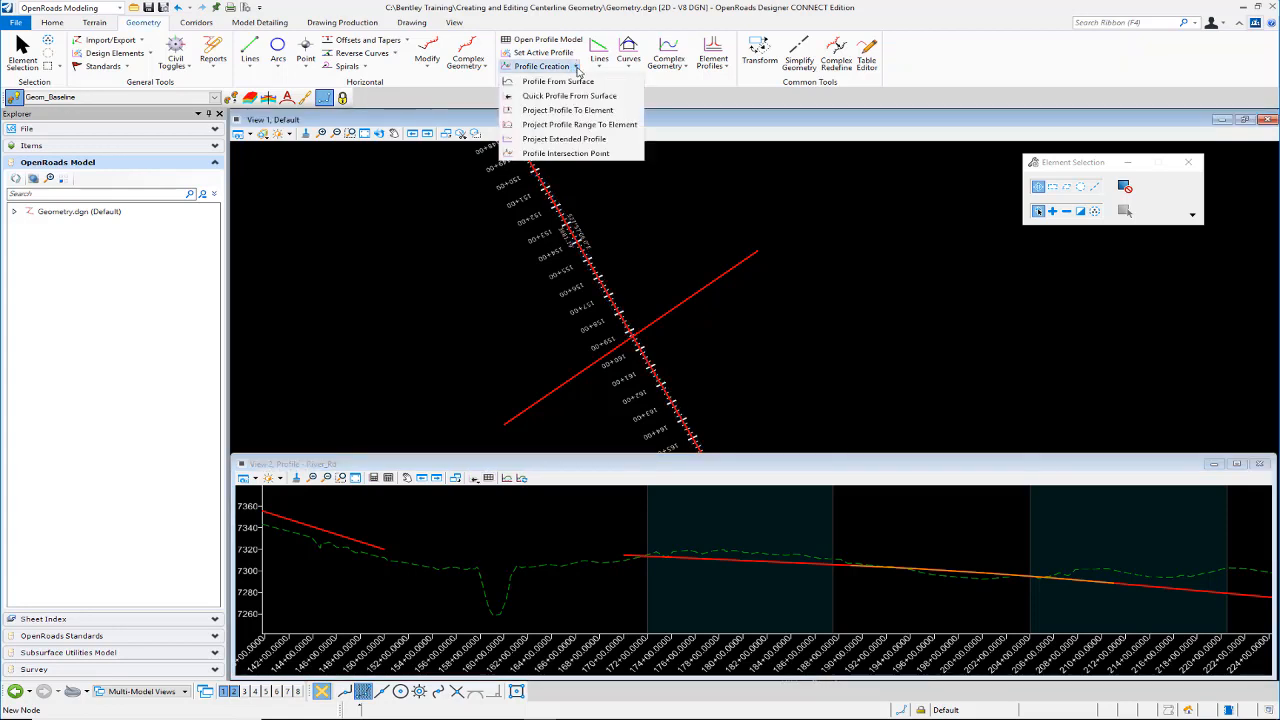
pyautogui.click(593, 154)
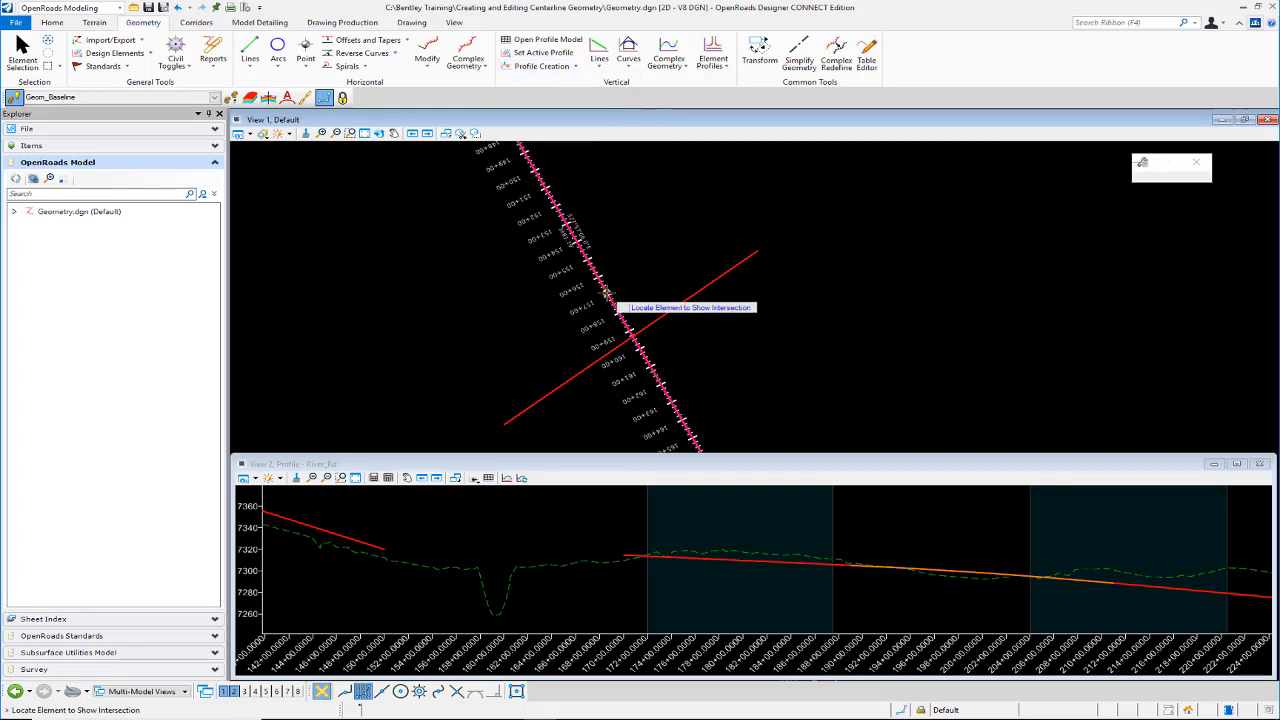
pyautogui.click(605, 294)
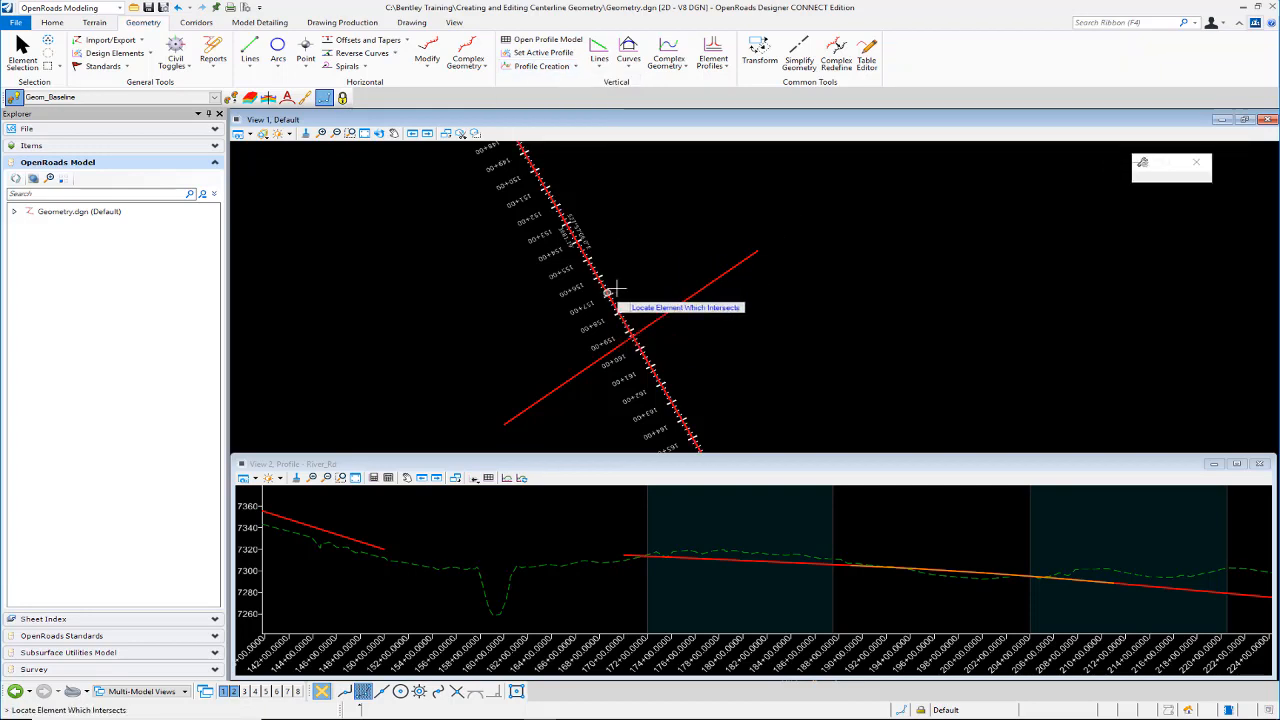
pyautogui.click(673, 308)
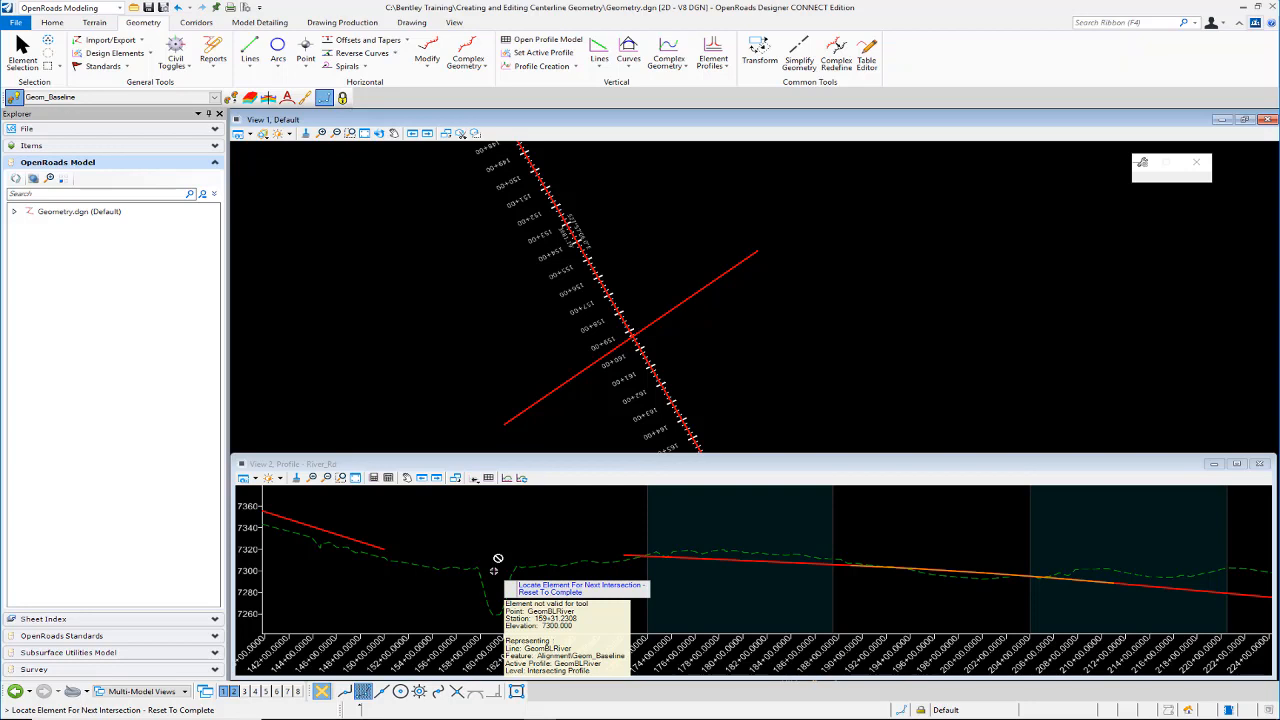
# Step: Turn on Civil AccuDraw and set its plan-view input to X and Y coordinates
pyautogui.click(195, 74)
pyautogui.click(203, 86)
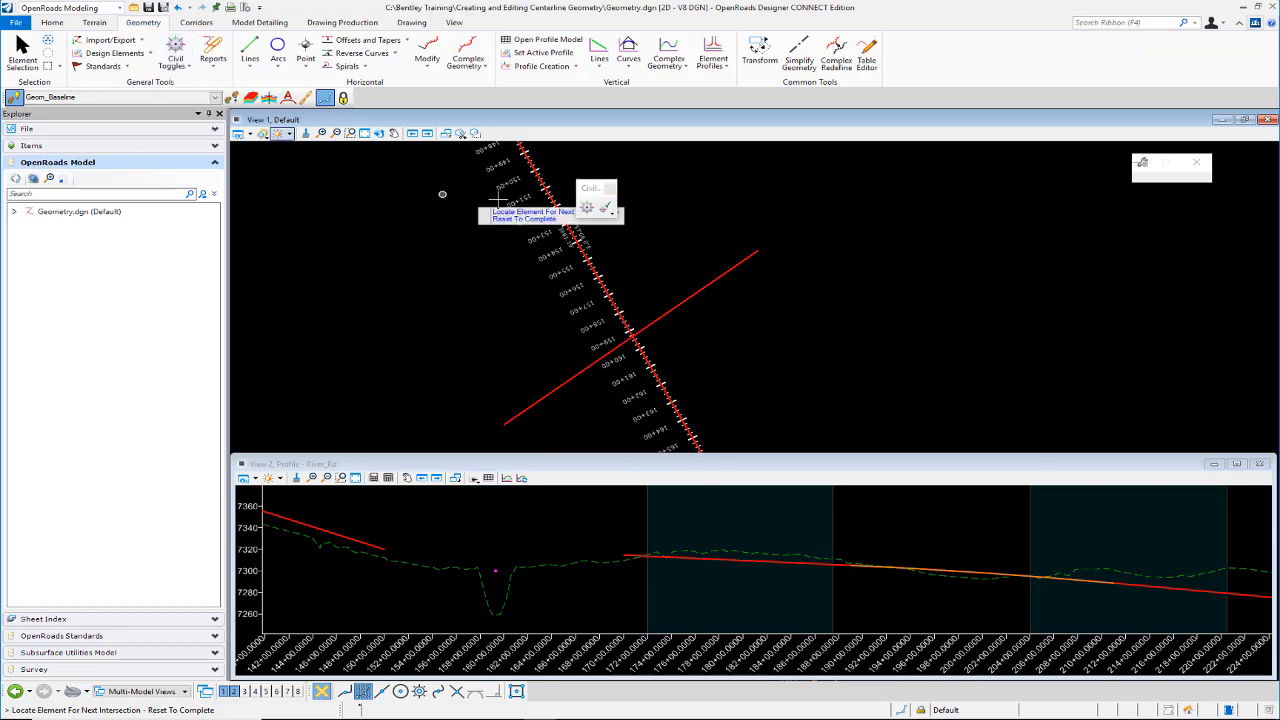
pyautogui.click(684, 206)
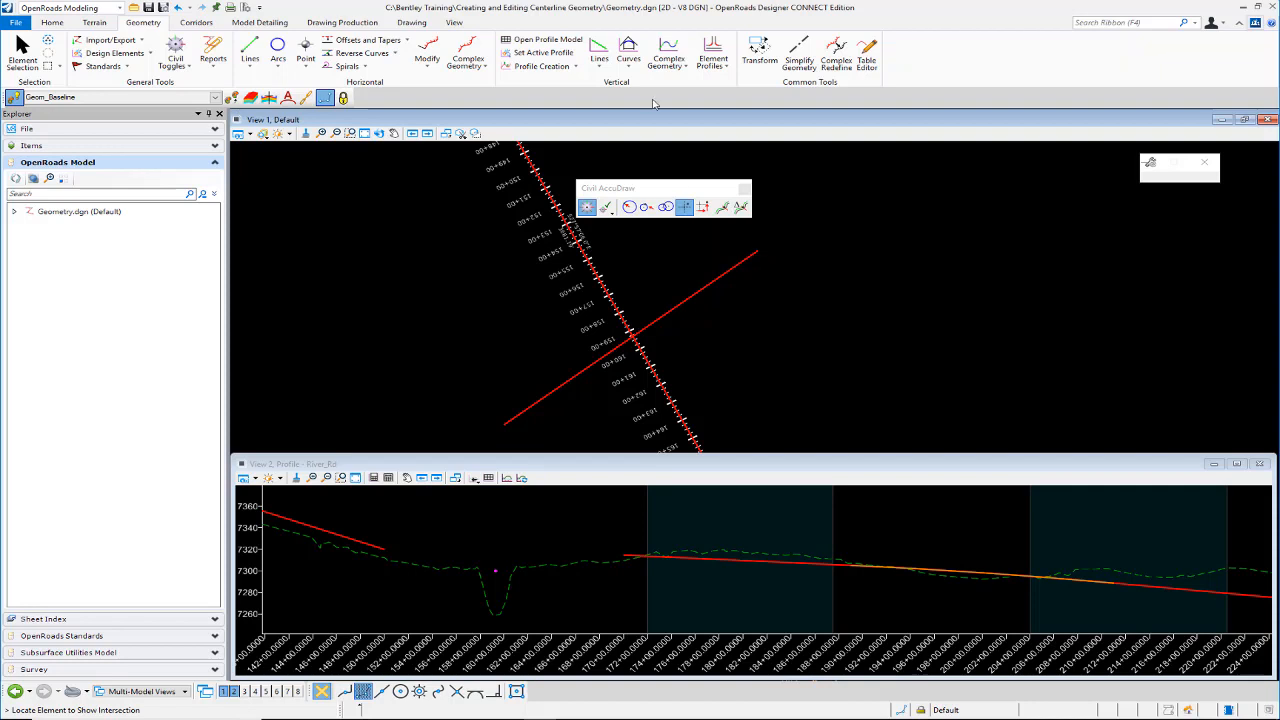
pyautogui.click(628, 62)
pyautogui.moveTo(668, 127)
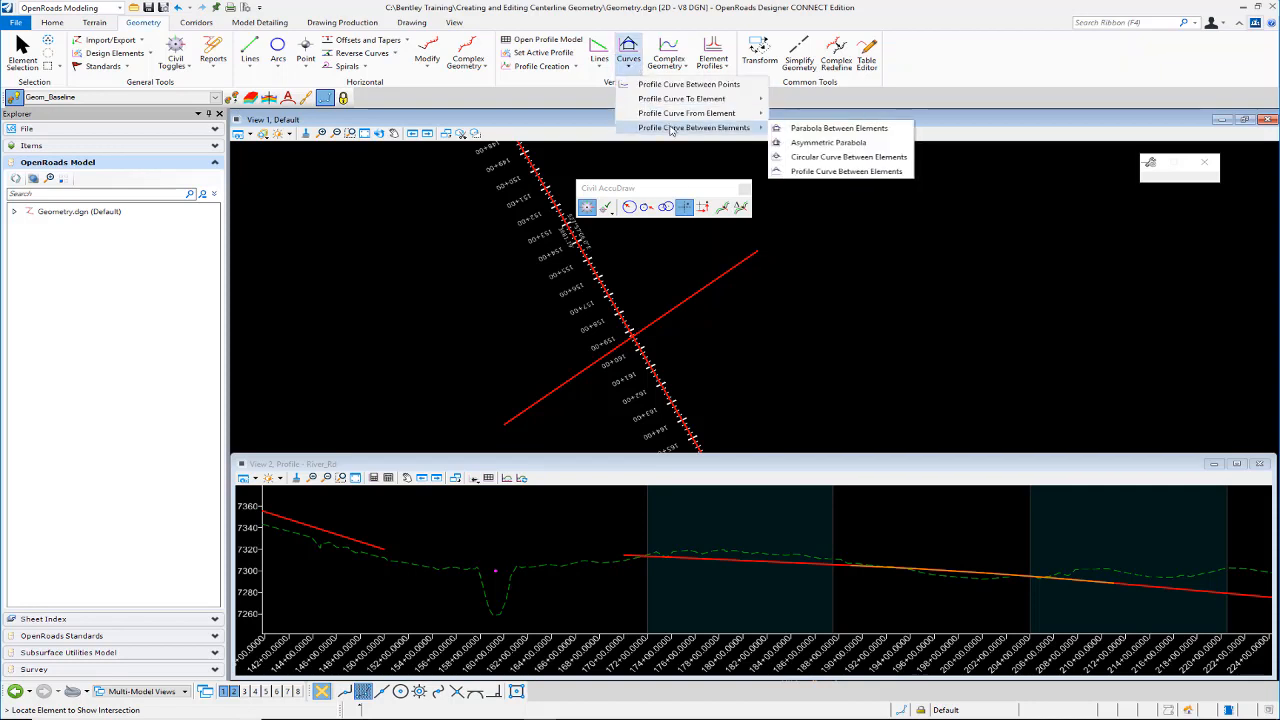
pyautogui.click(818, 130)
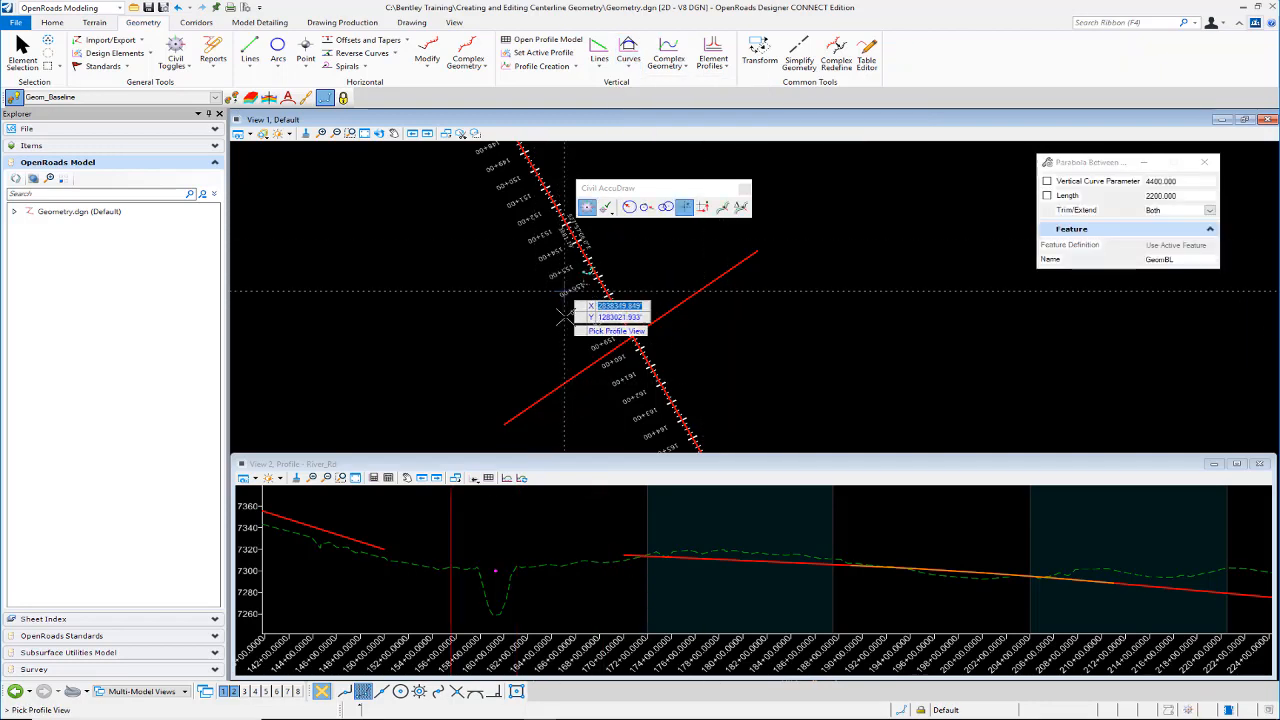
pyautogui.click(22, 55)
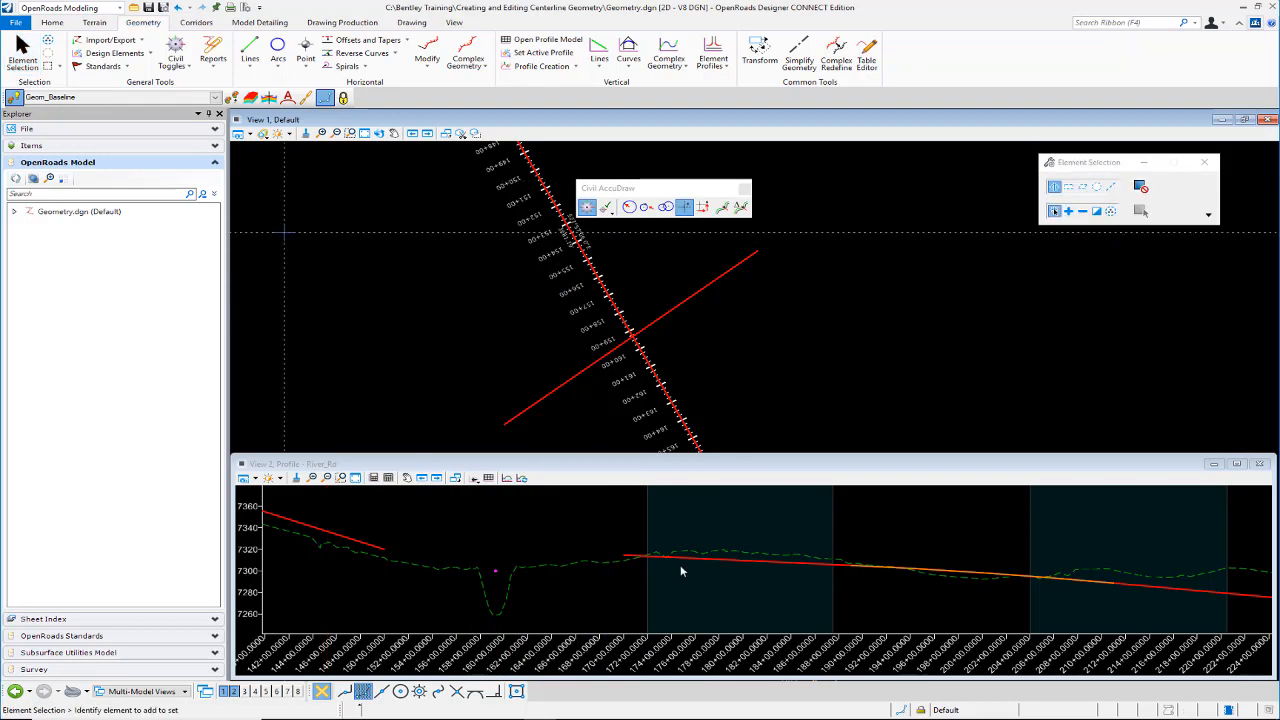
# Step: Activate the River_Rd profile view and set Civil AccuDraw there to Station and dZ input
pyautogui.click(688, 585)
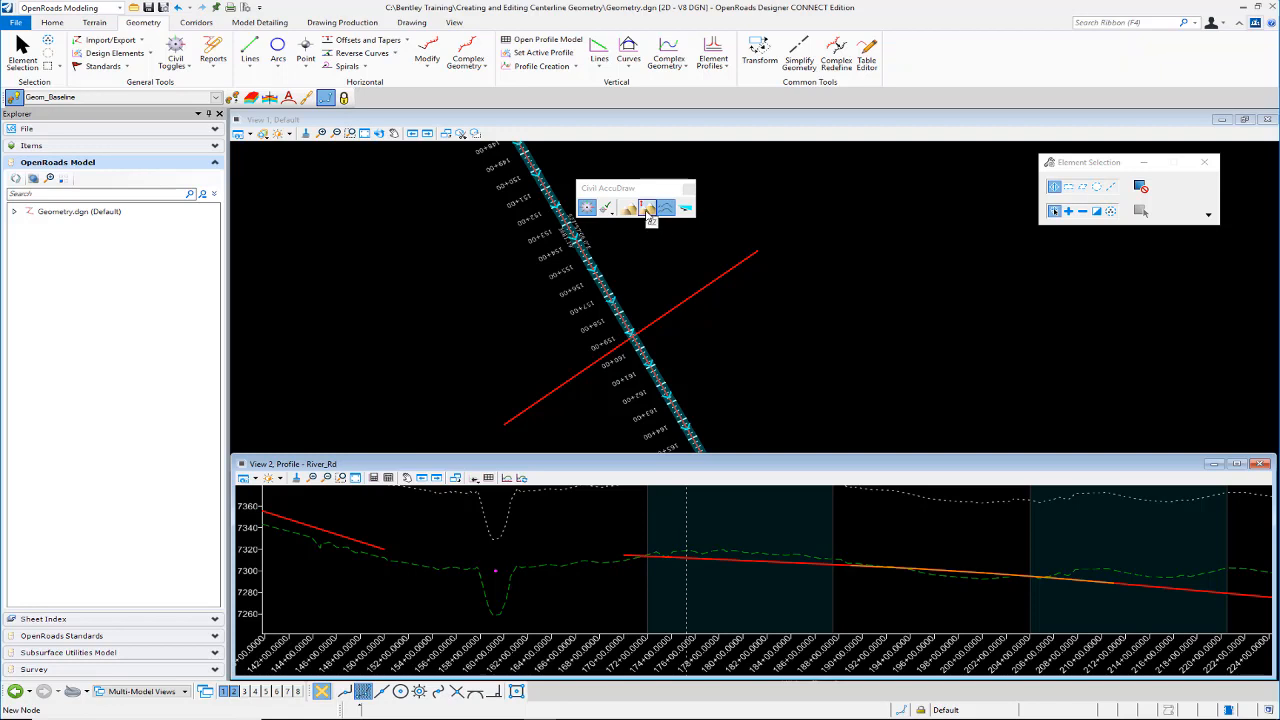
pyautogui.click(648, 210)
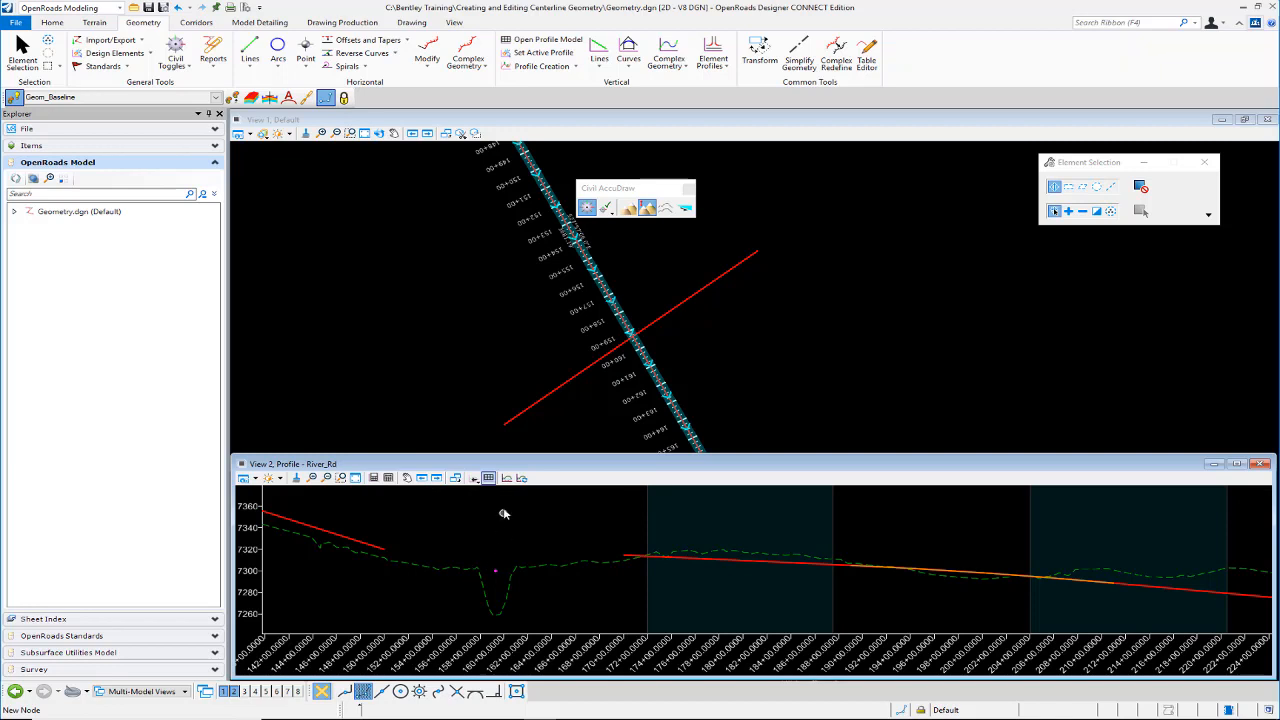
pyautogui.moveTo(494, 572)
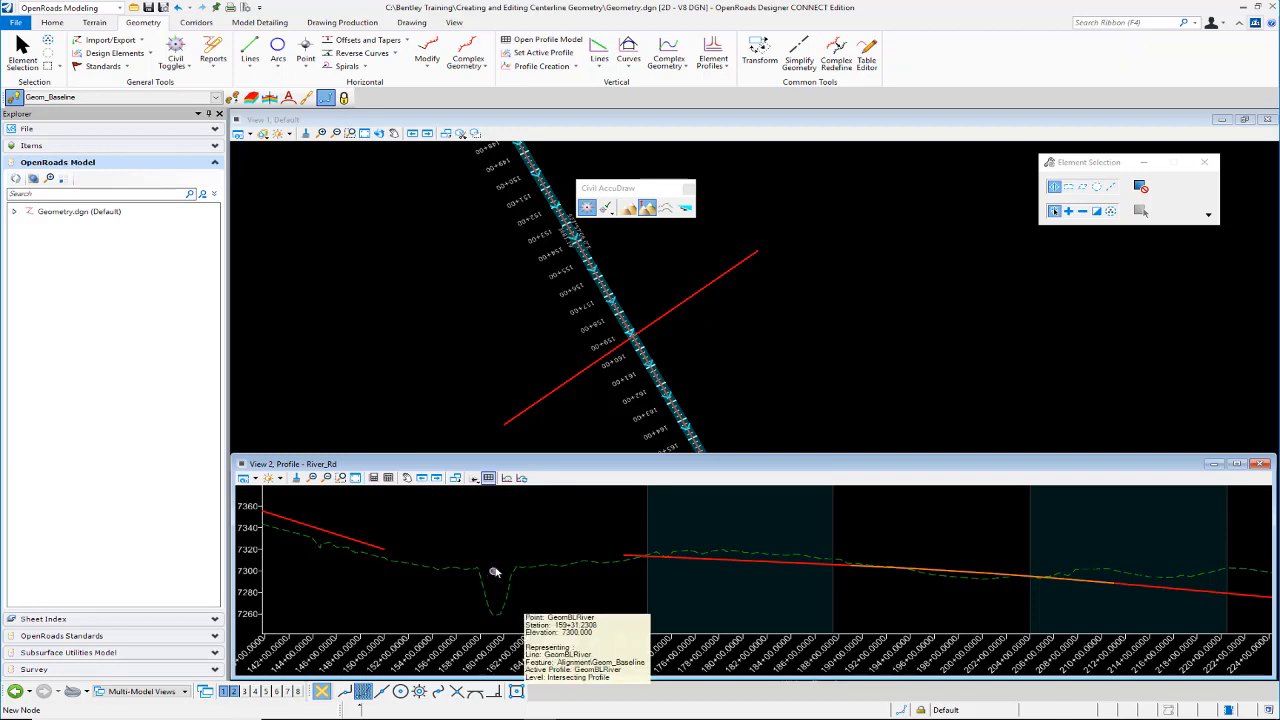
# Step: Start a Parabola Between Elements in the River_Rd profile, using the grade lines before and after the river crossing
pyautogui.click(630, 64)
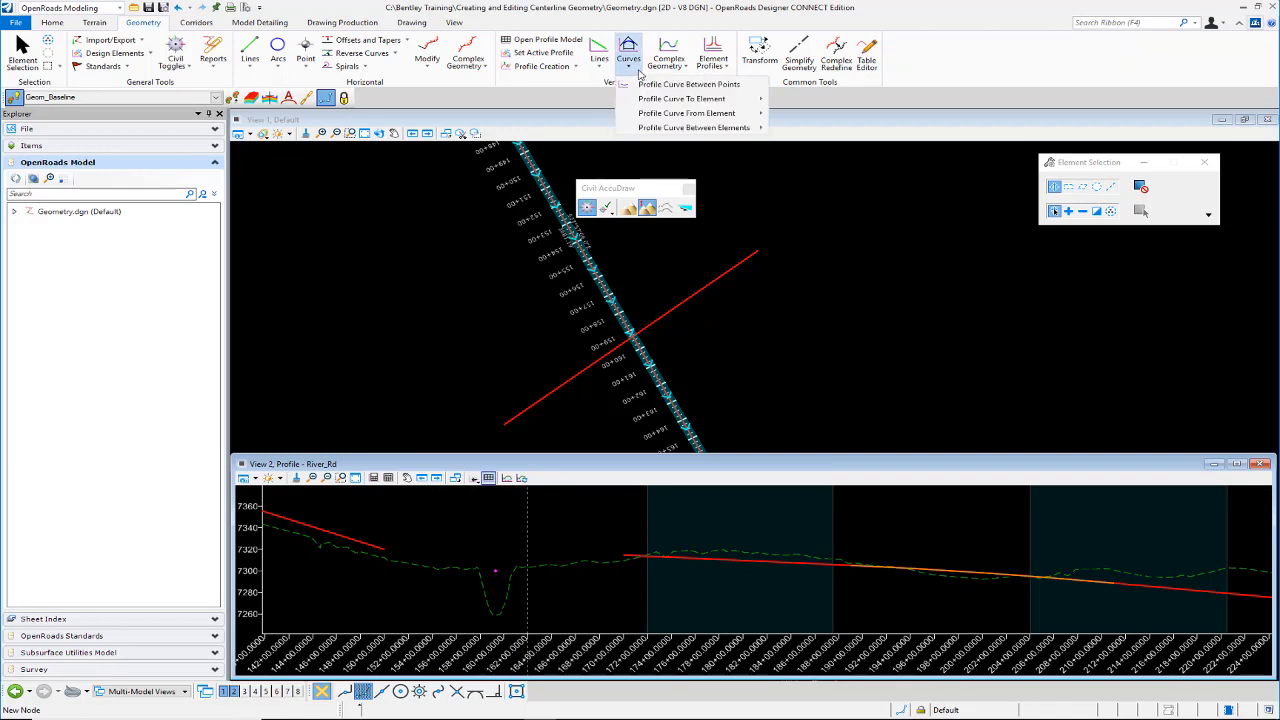
pyautogui.moveTo(678, 131)
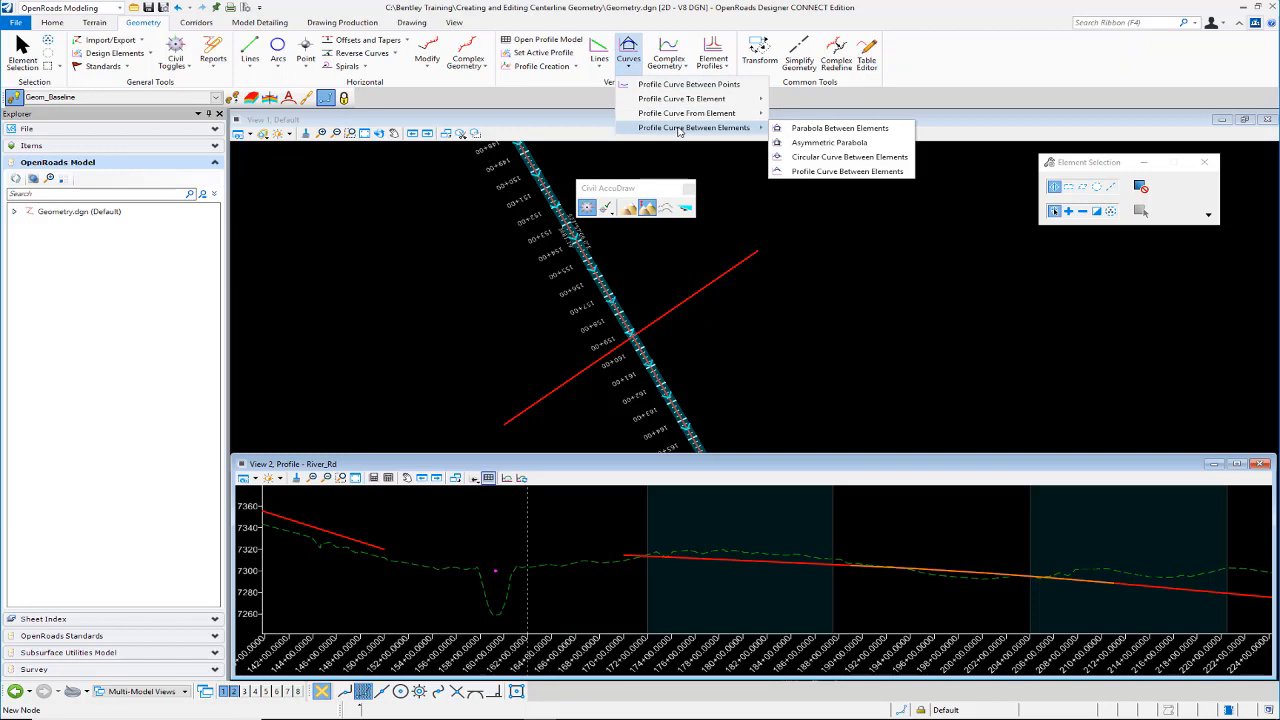
pyautogui.click(800, 128)
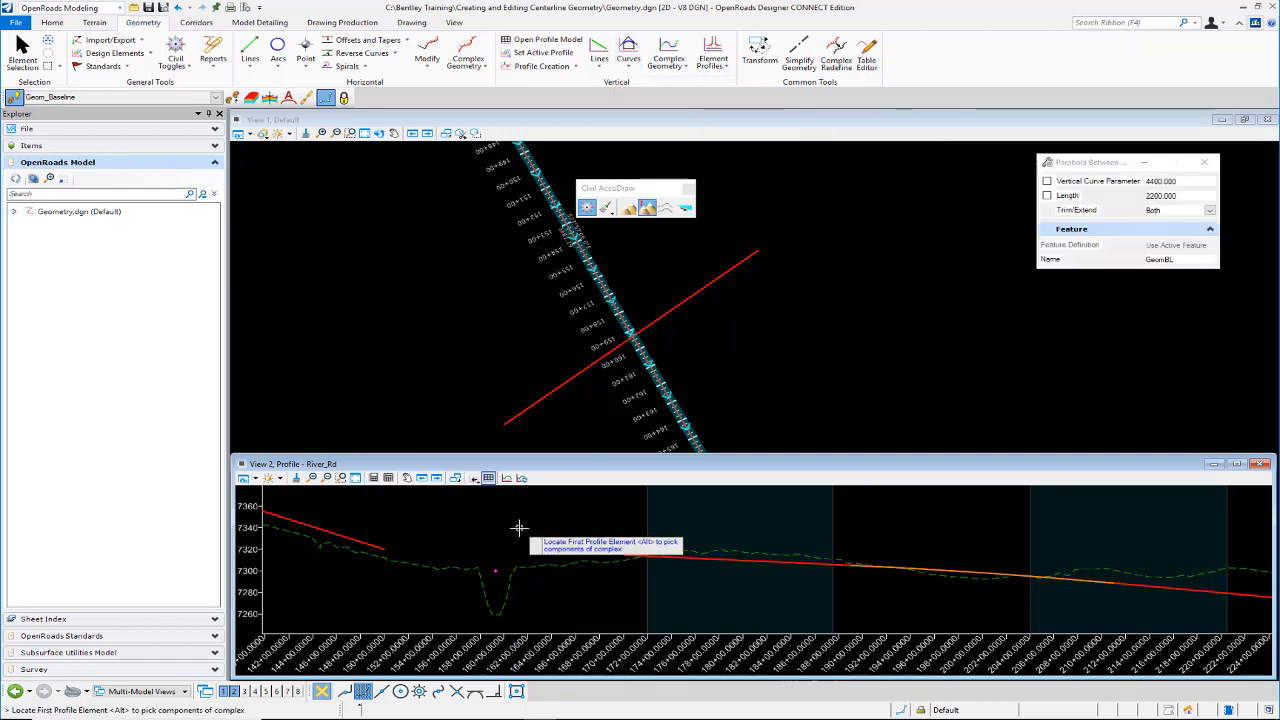
pyautogui.click(367, 543)
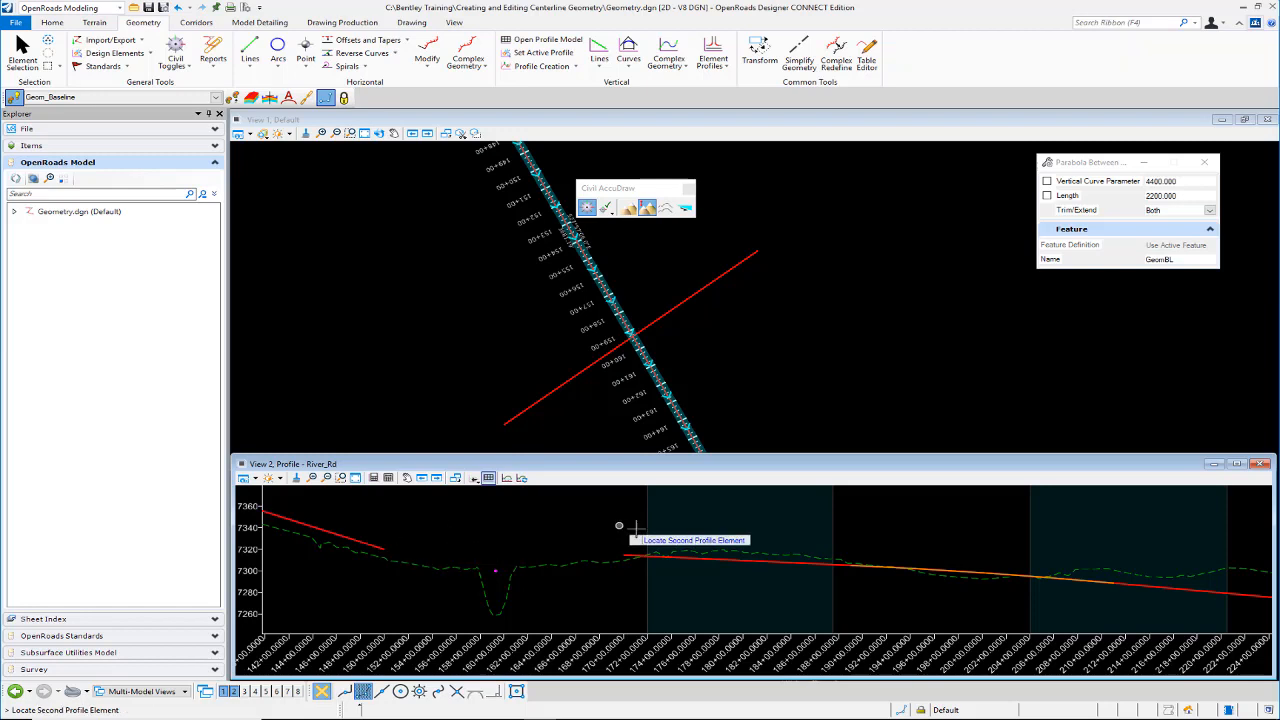
pyautogui.click(759, 562)
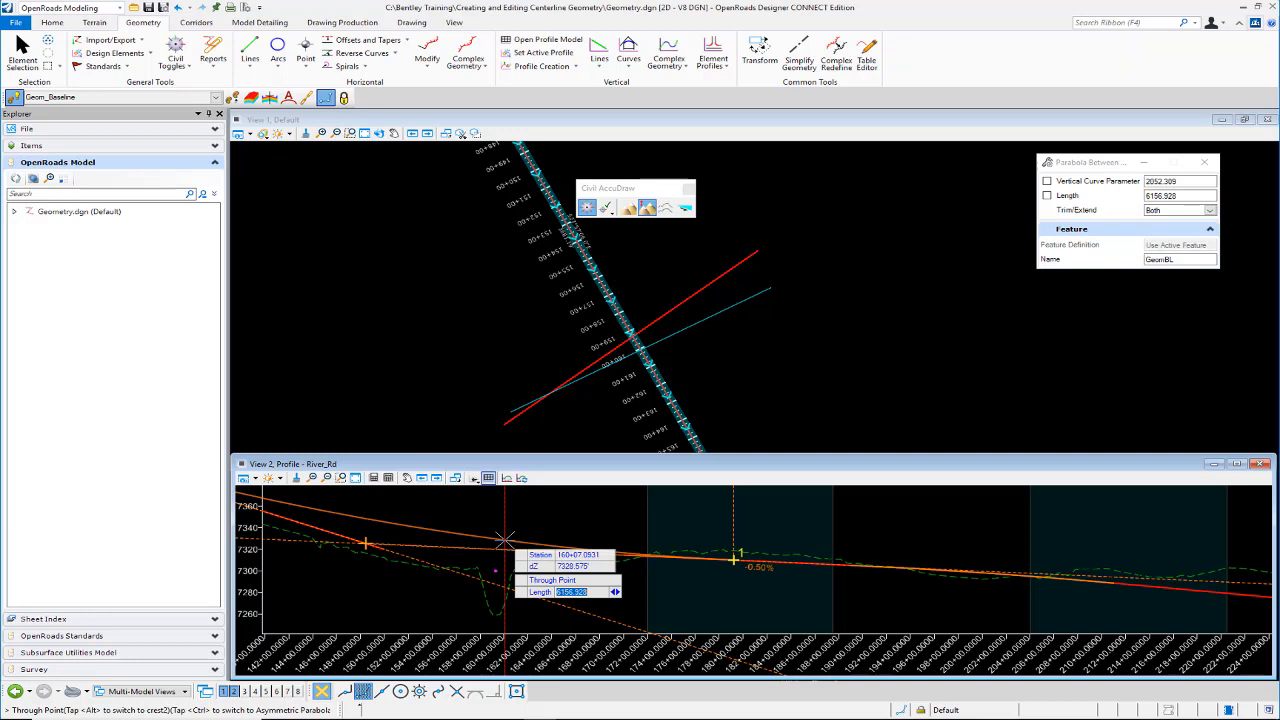
# Step: Set the river's intersection point in the profile as the Civil AccuDraw reference point for the parabola
pyautogui.press('Down')
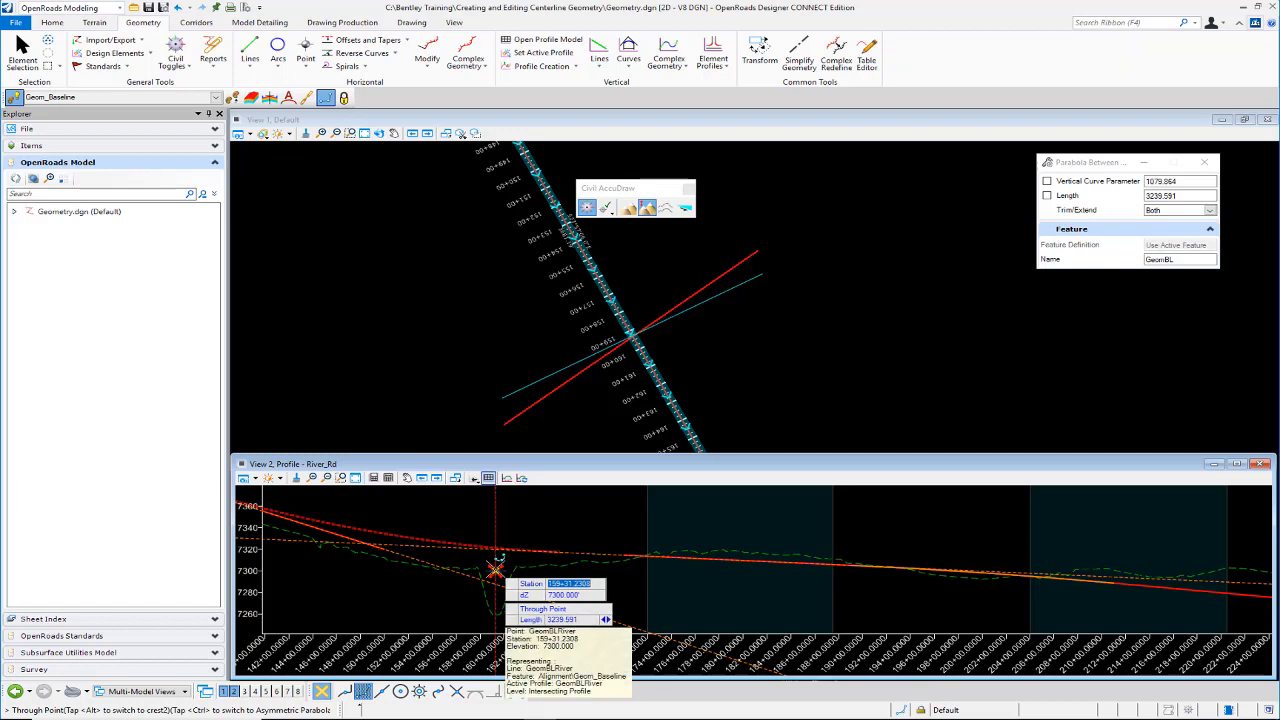
pyautogui.press('Tab')
pyautogui.press('Return')
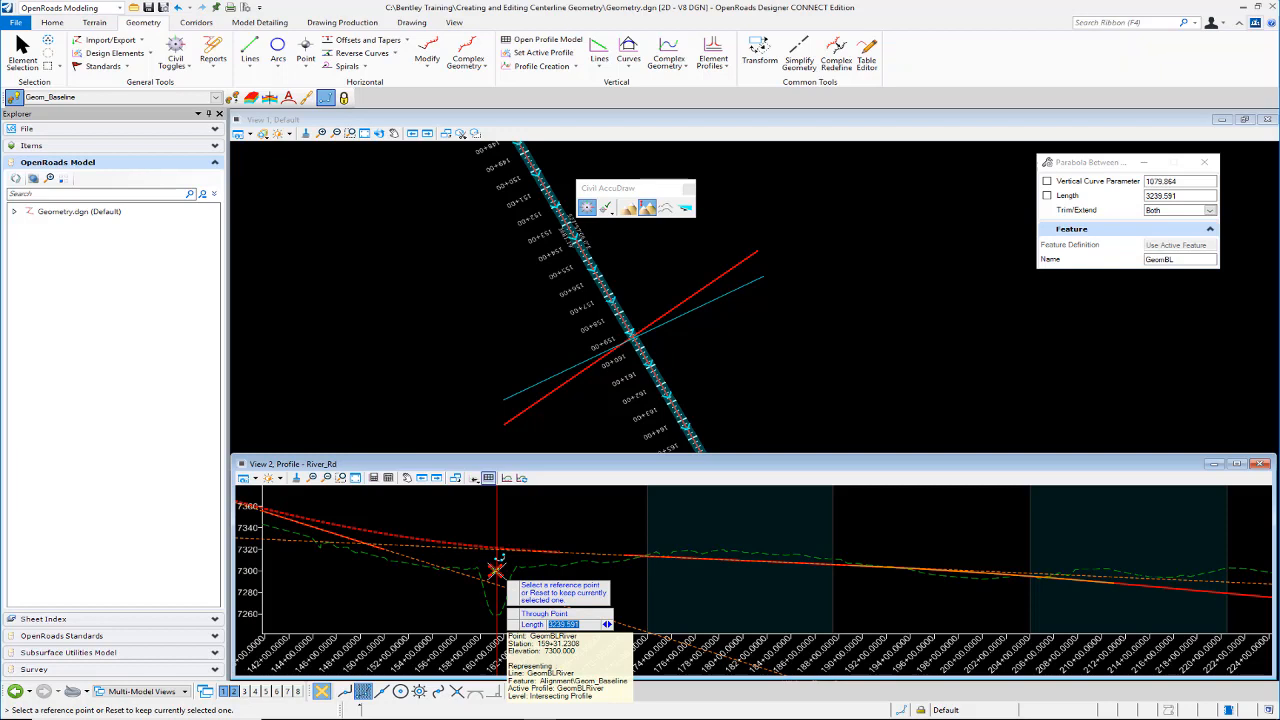
pyautogui.click(496, 570)
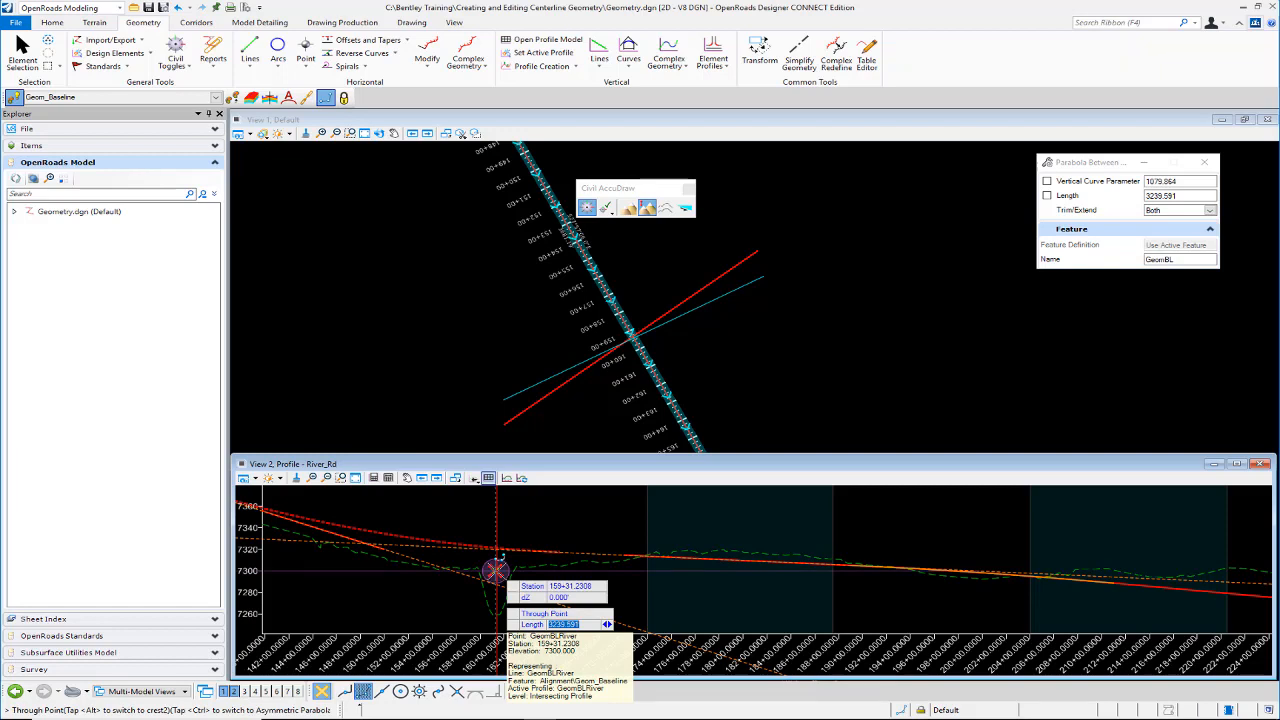
# Step: Place the parabola through station 159+31.2308 with dZ locked at 25 from the reference point, trimming and extending both elements
pyautogui.press('Tab')
pyautogui.press('Tab')
pyautogui.write('25')
pyautogui.press('Tab')
pyautogui.scroll(-2, 522, 550)
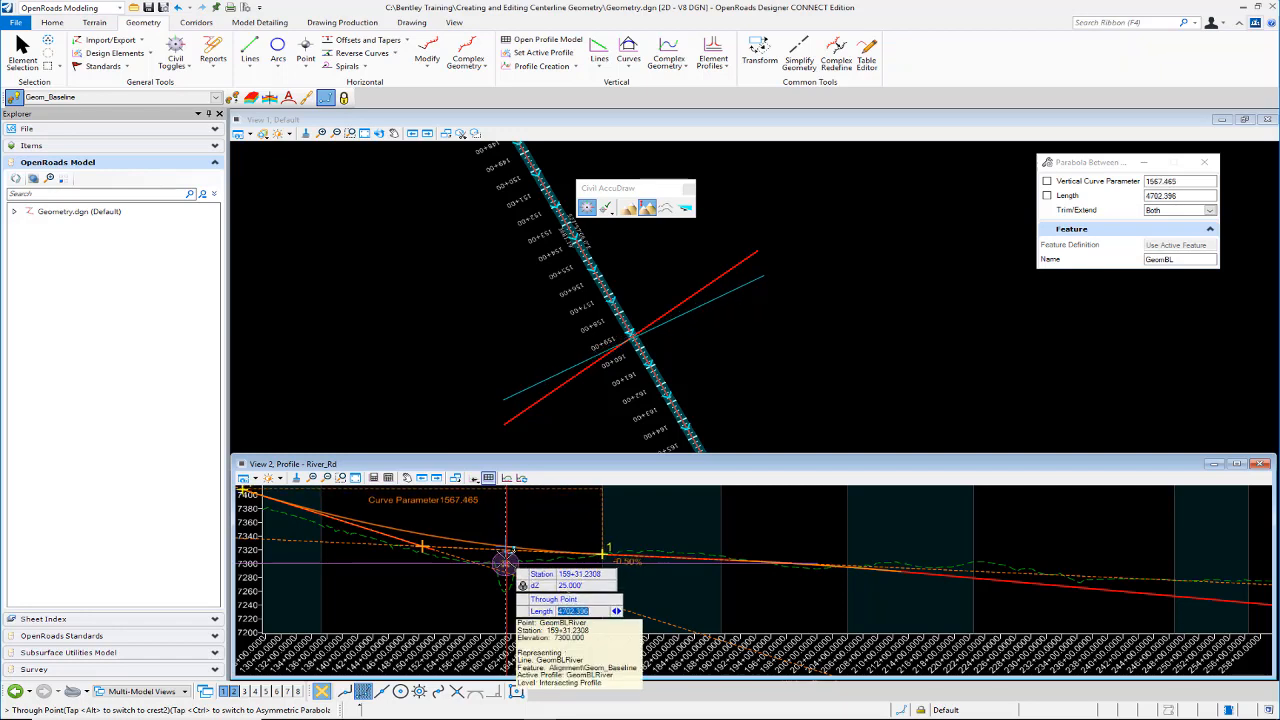
pyautogui.press('Tab')
pyautogui.press('Tab')
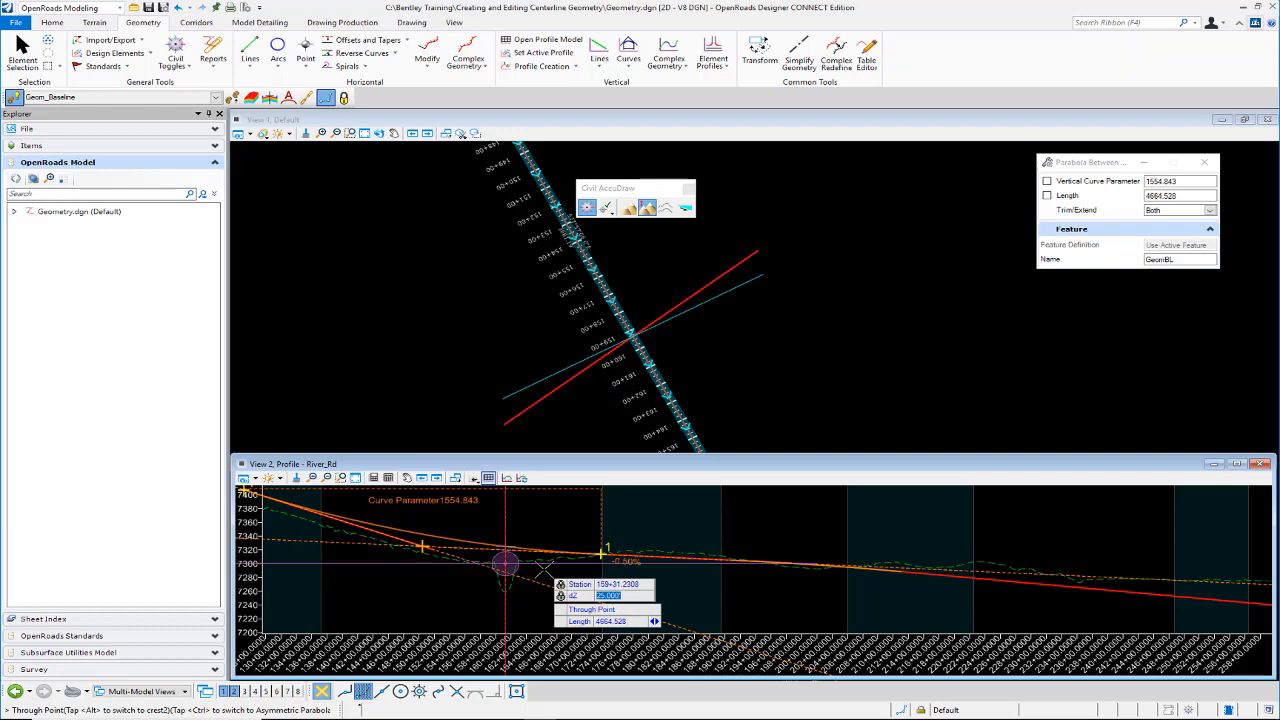
pyautogui.click(541, 568)
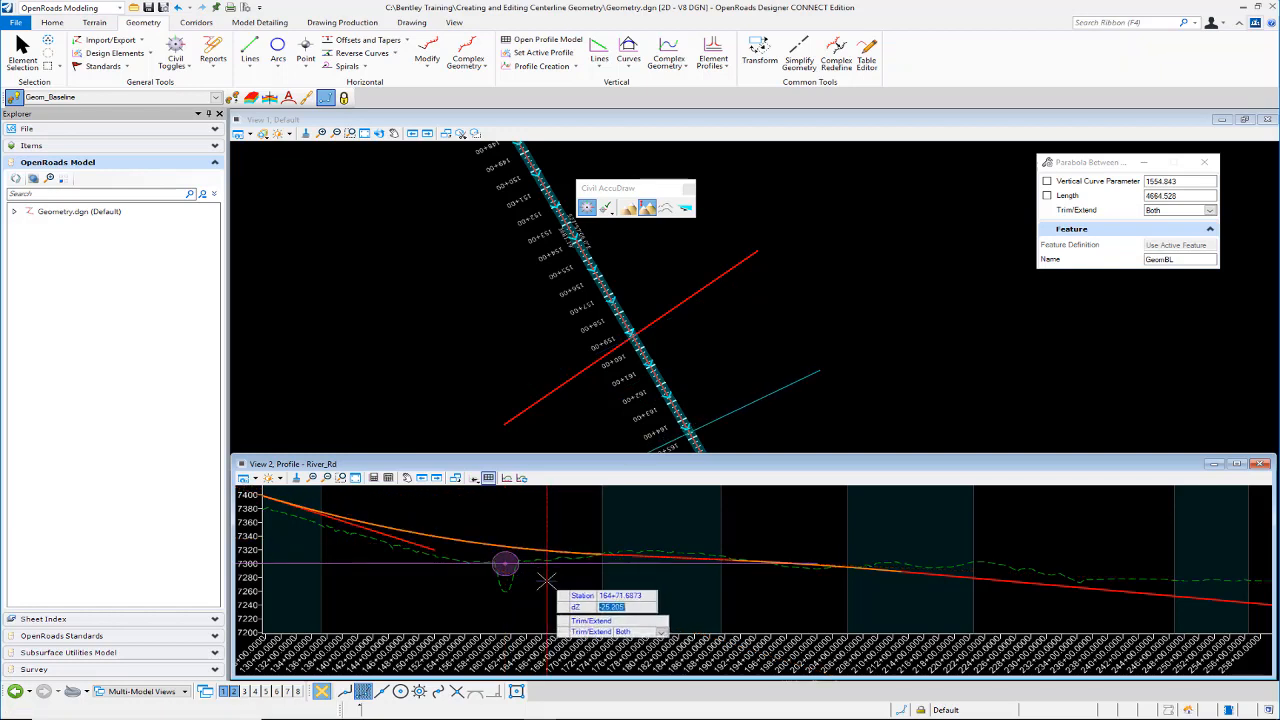
pyautogui.click(545, 580)
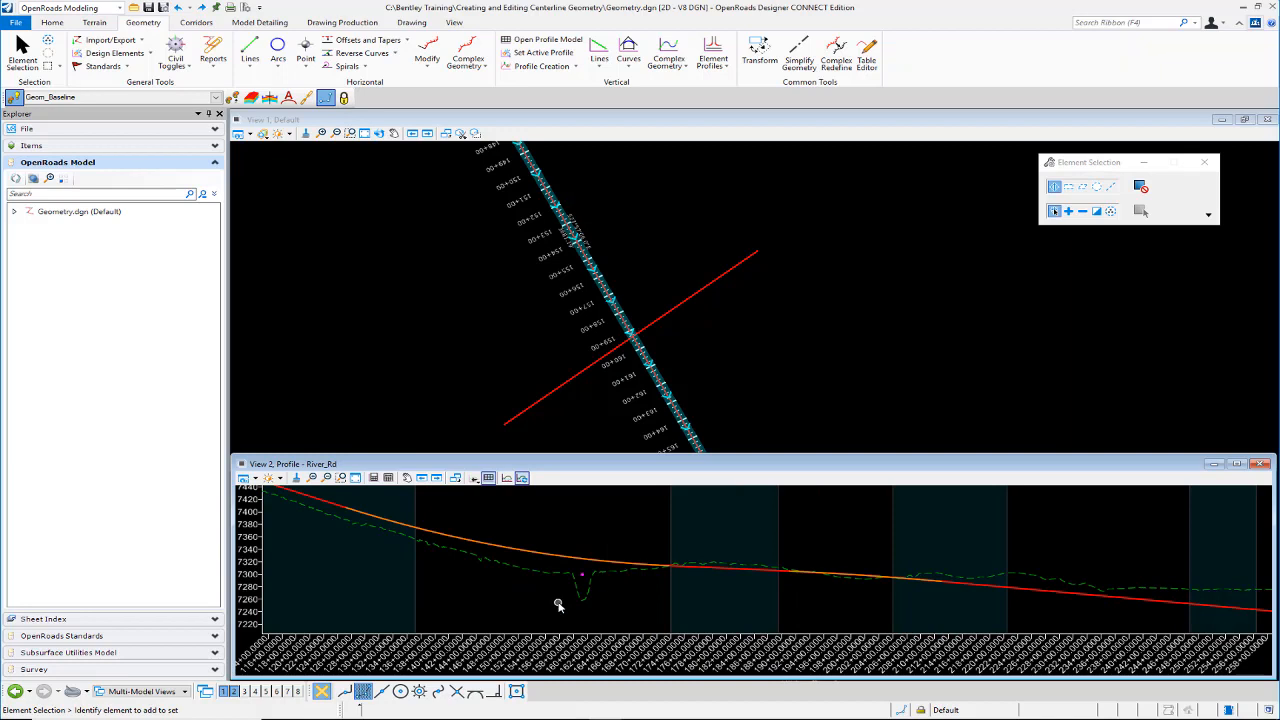
# Step: Examine the new parabola's station and offset constraints above the river point, and the river crossing in plan
pyautogui.scroll(2, 558, 604)
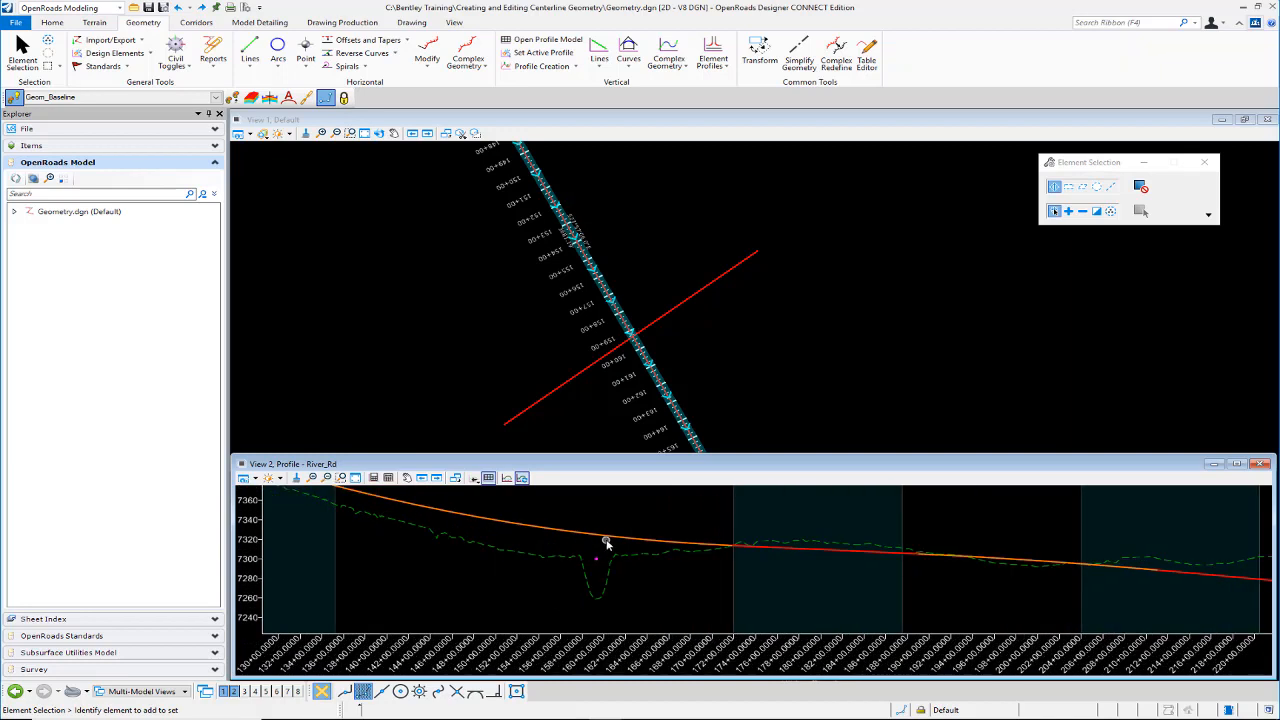
pyautogui.scroll(2, 610, 545)
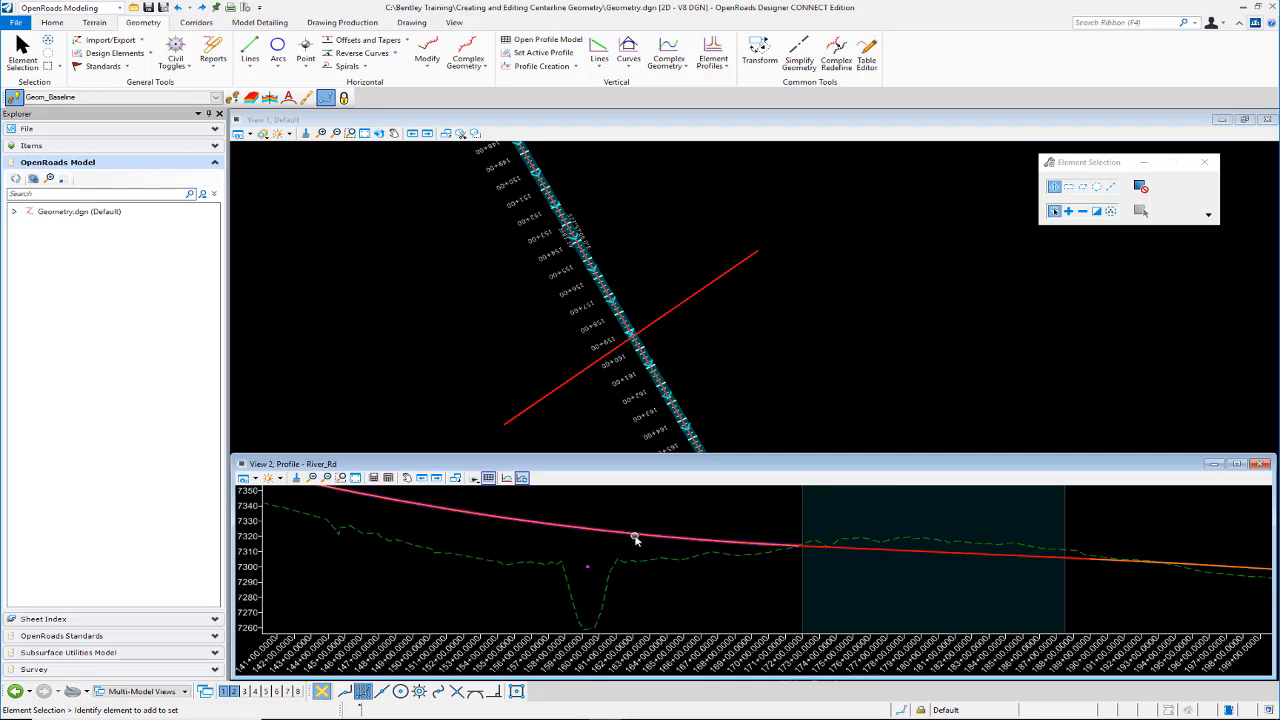
pyautogui.click(634, 538)
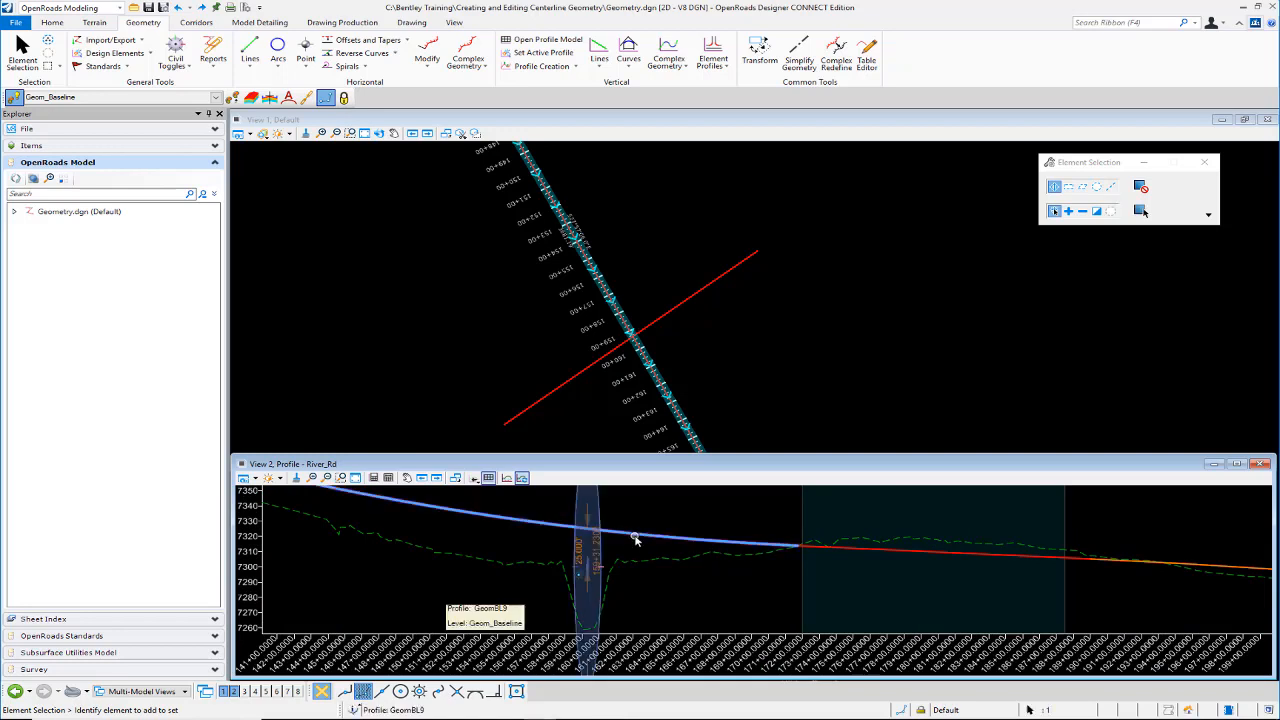
pyautogui.scroll(4, 592, 550)
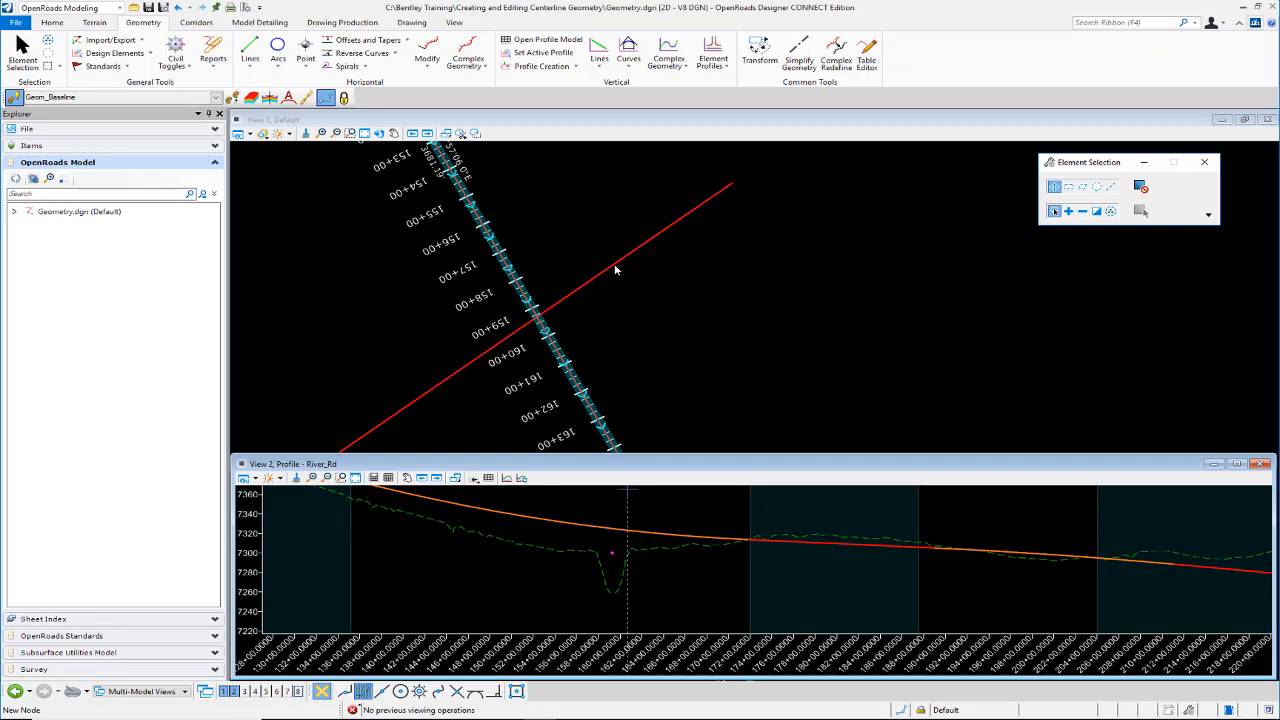
pyautogui.click(725, 316)
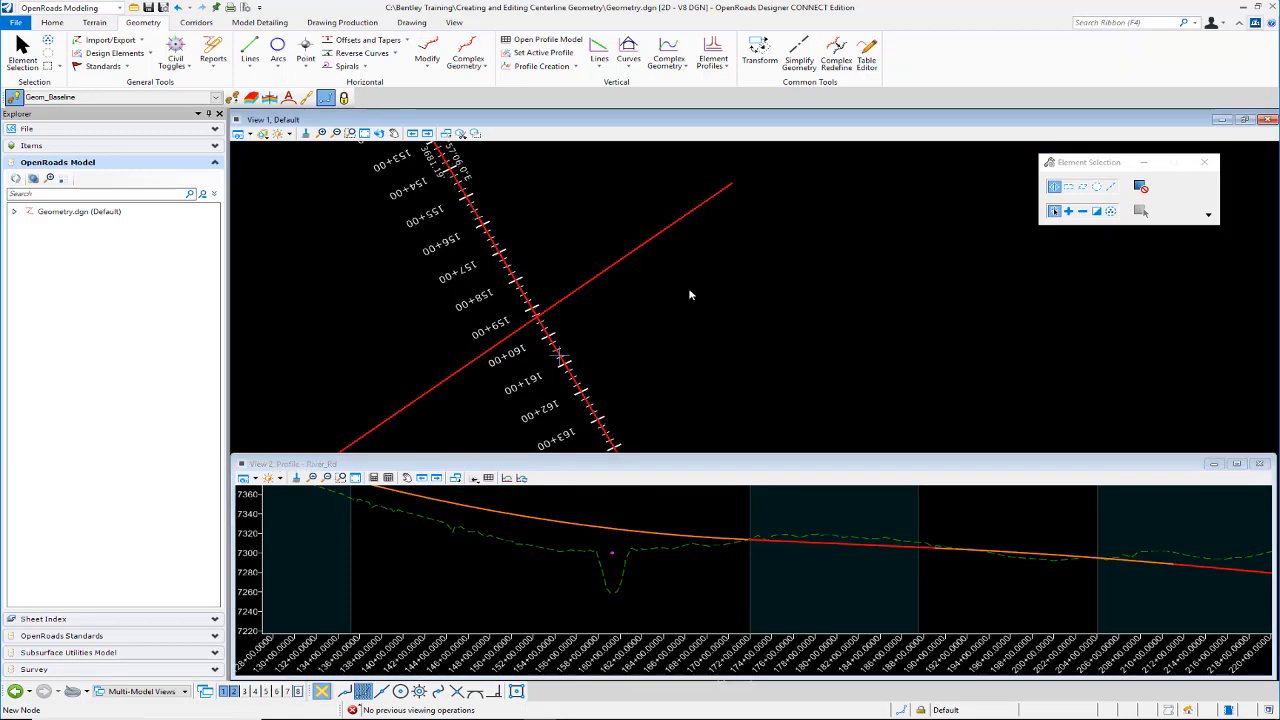
# Step: Open the river line's profile model in View 8 and resize that view to uncover the river crossing in plan
pyautogui.click(630, 258)
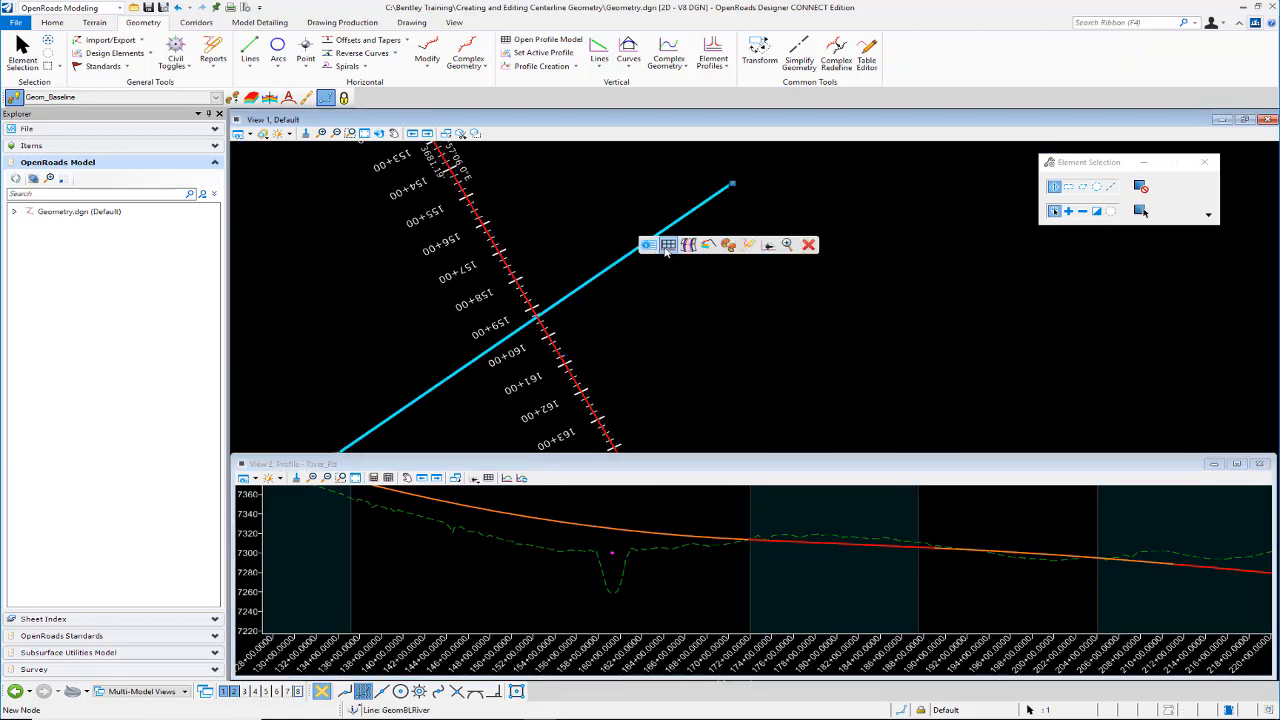
pyautogui.click(668, 245)
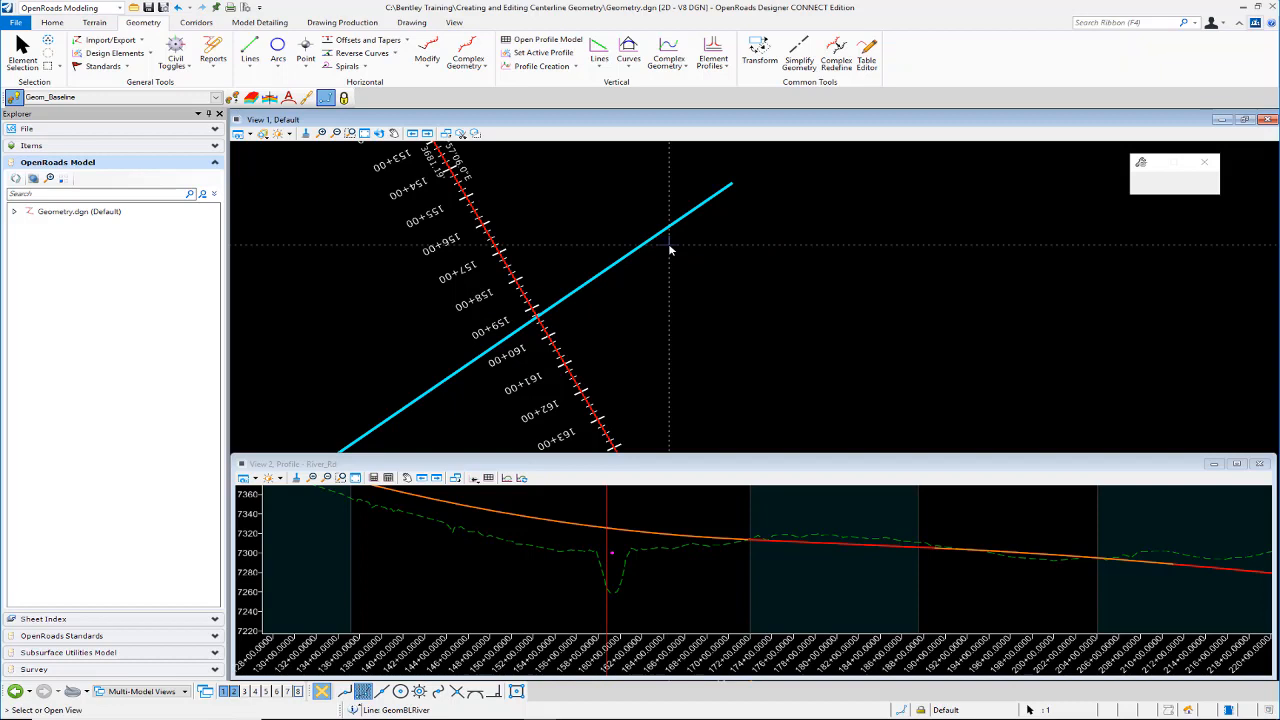
pyautogui.click(297, 692)
pyautogui.click(879, 306)
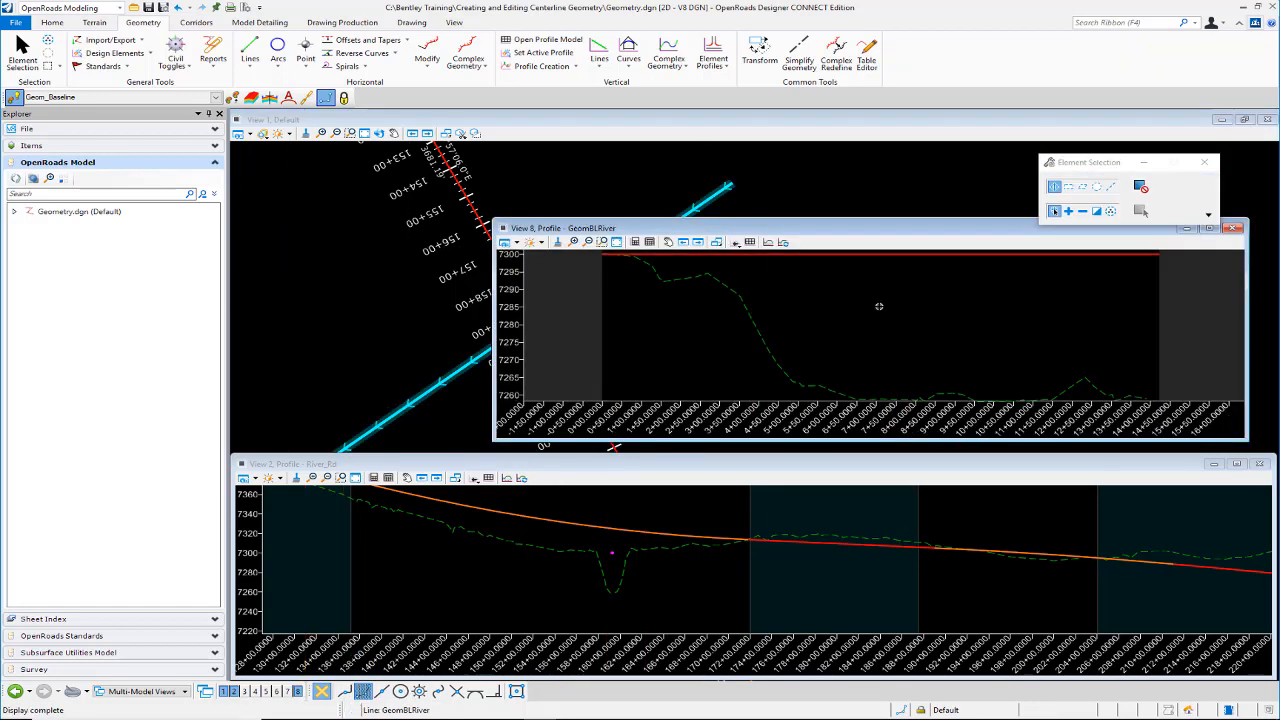
pyautogui.scroll(-1, 834, 331)
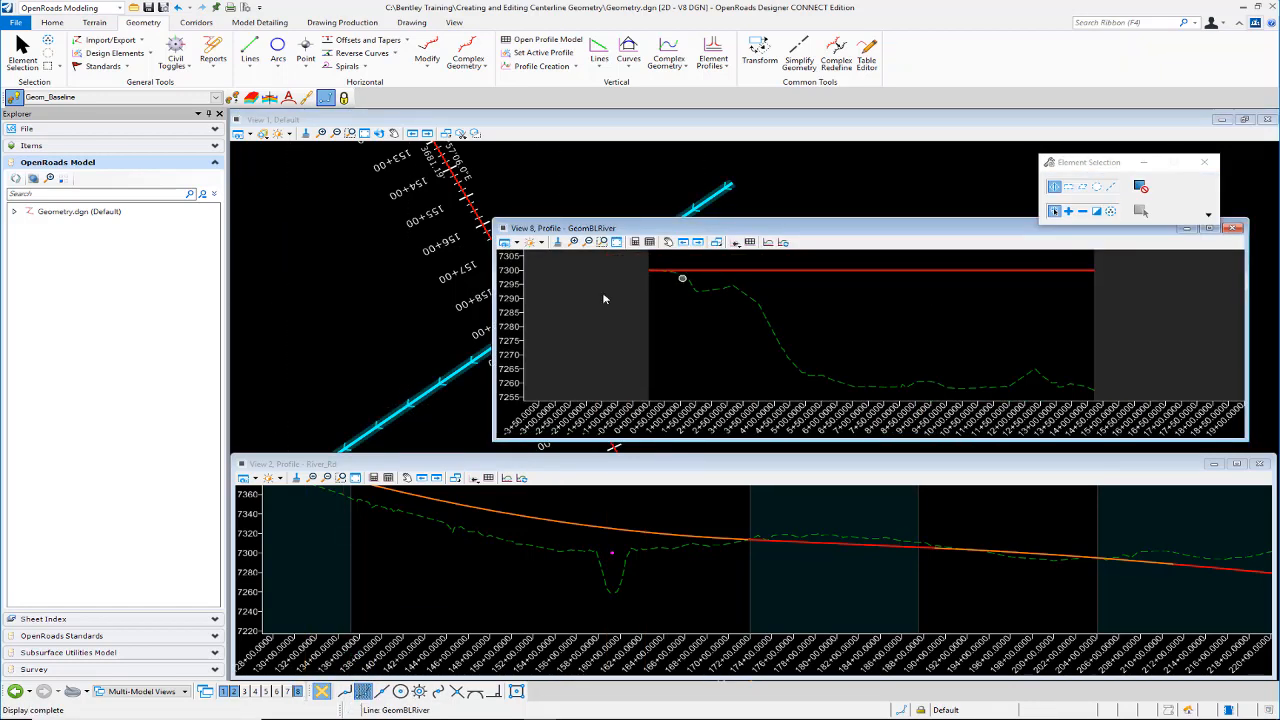
pyautogui.moveTo(494, 298); pyautogui.dragTo(631, 296)
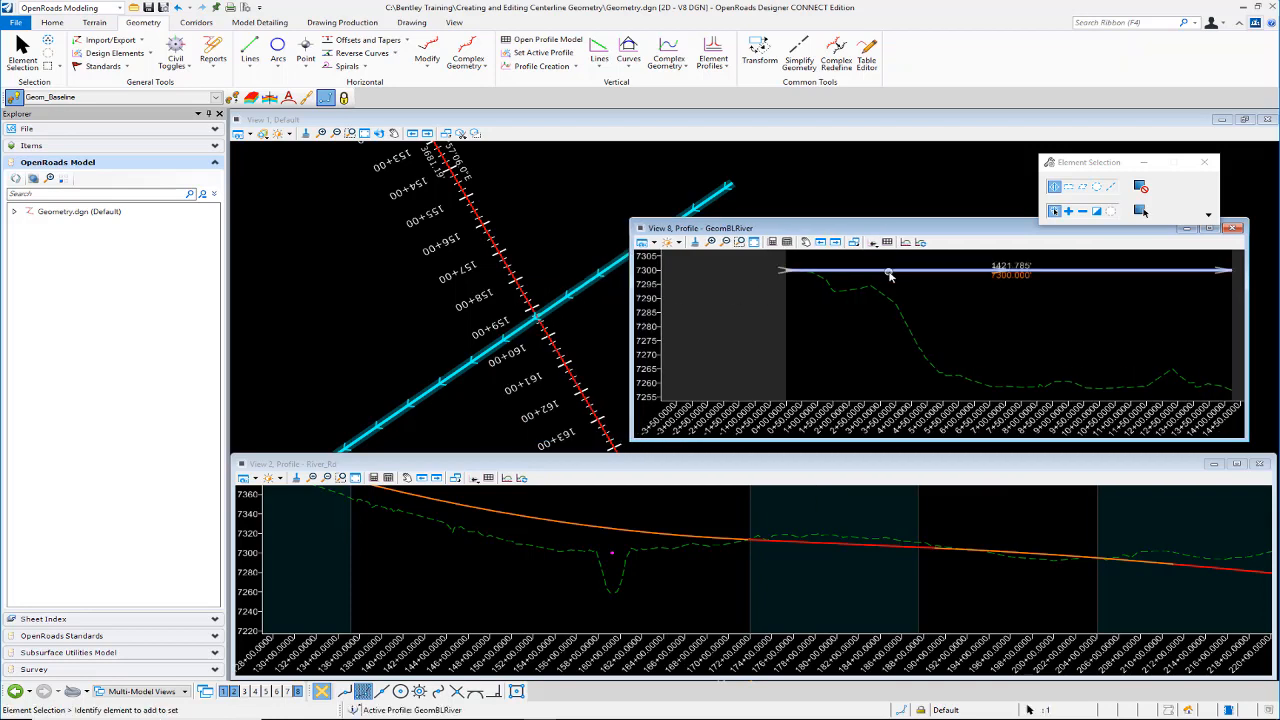
# Step: Set the river's active profile elevation to 7310, return to the River_Rd profile, and close the river's profile view
pyautogui.moveTo(890, 276)
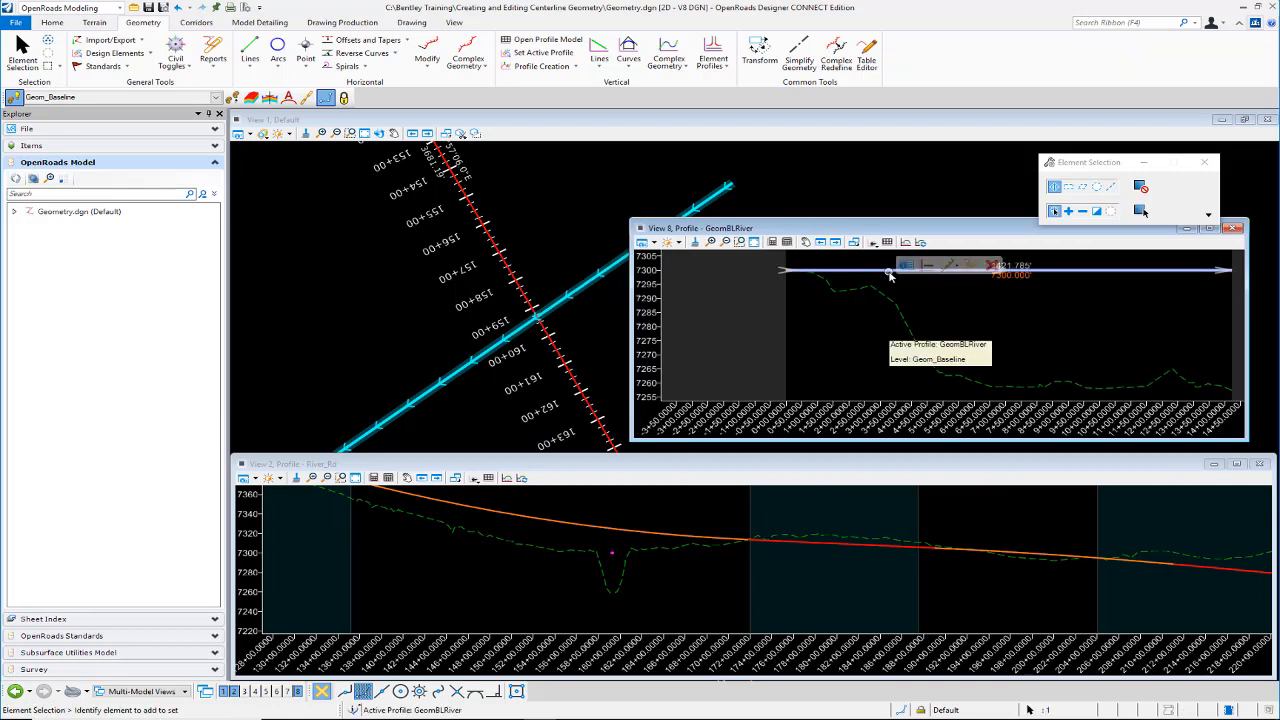
pyautogui.click(1046, 271)
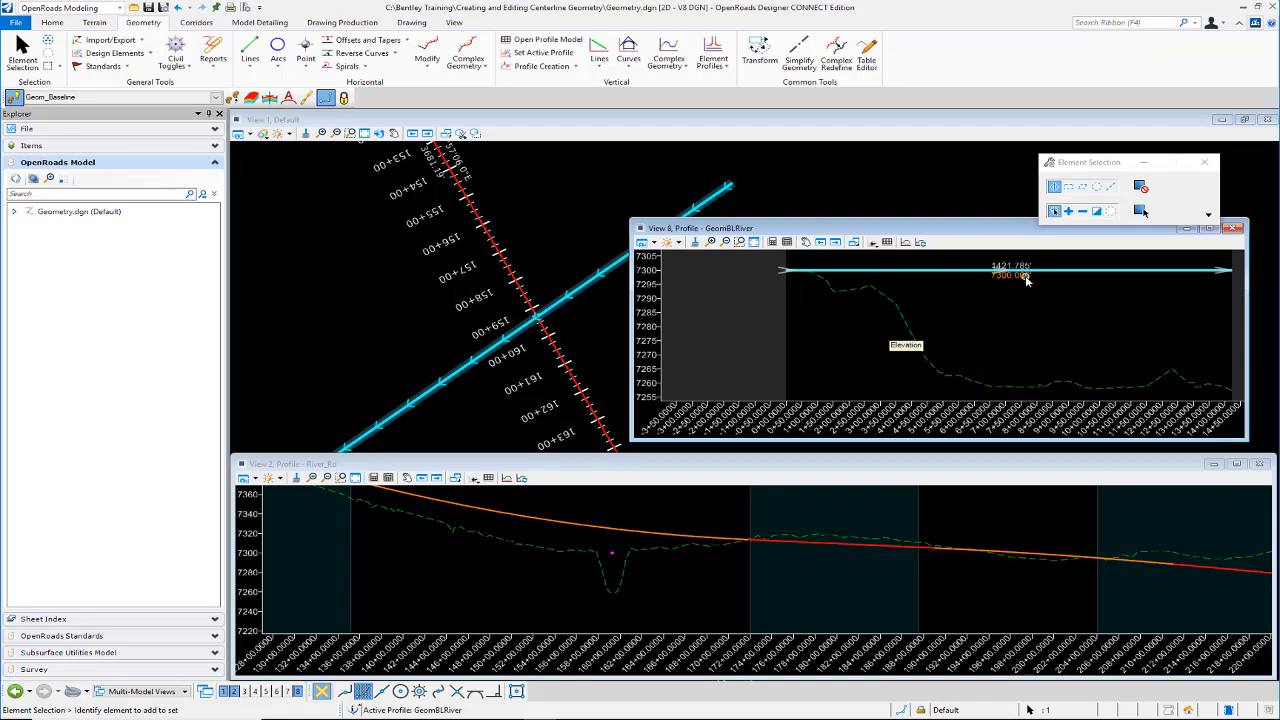
pyautogui.click(1025, 278)
pyautogui.write('7310')
pyautogui.press('Return')
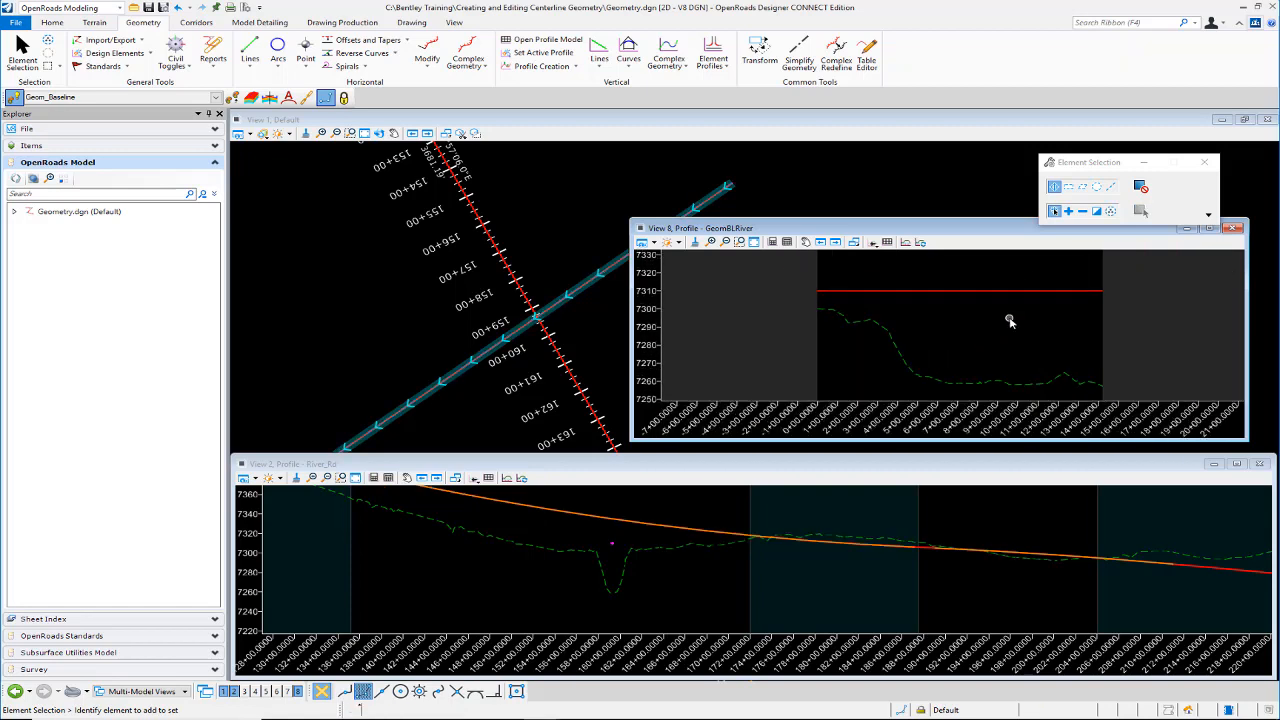
pyautogui.click(630, 527)
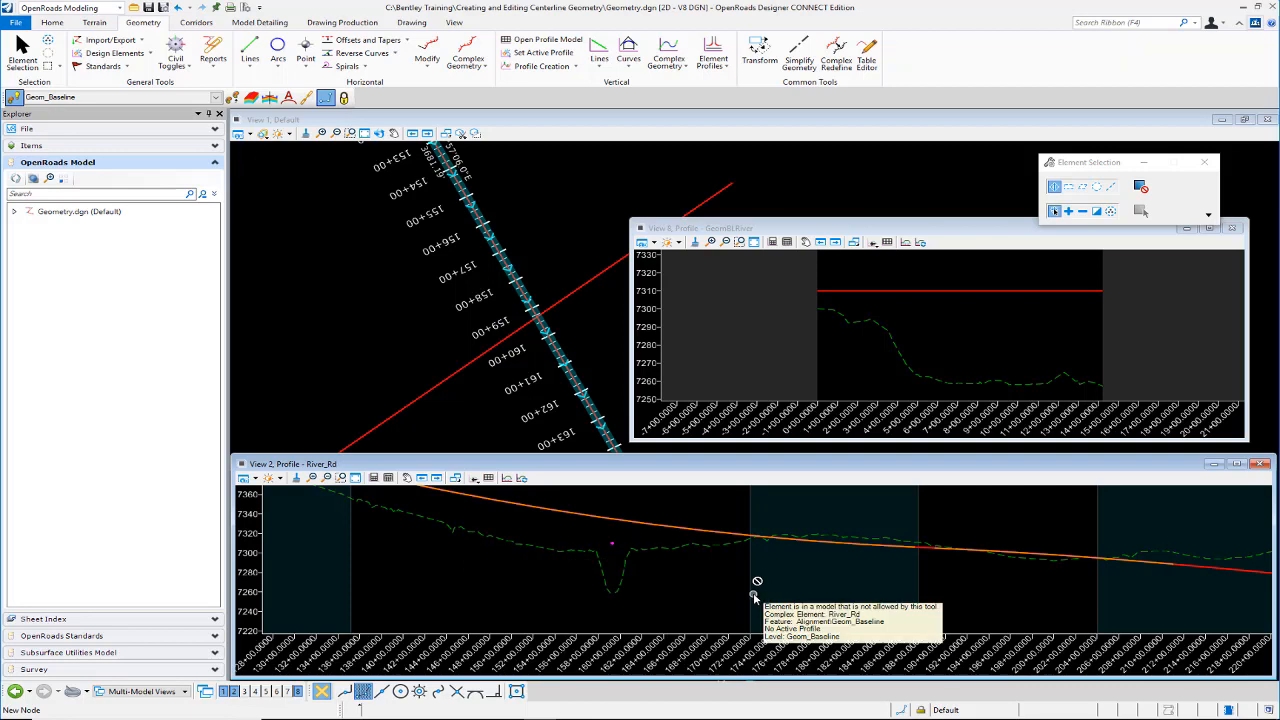
pyautogui.click(1233, 229)
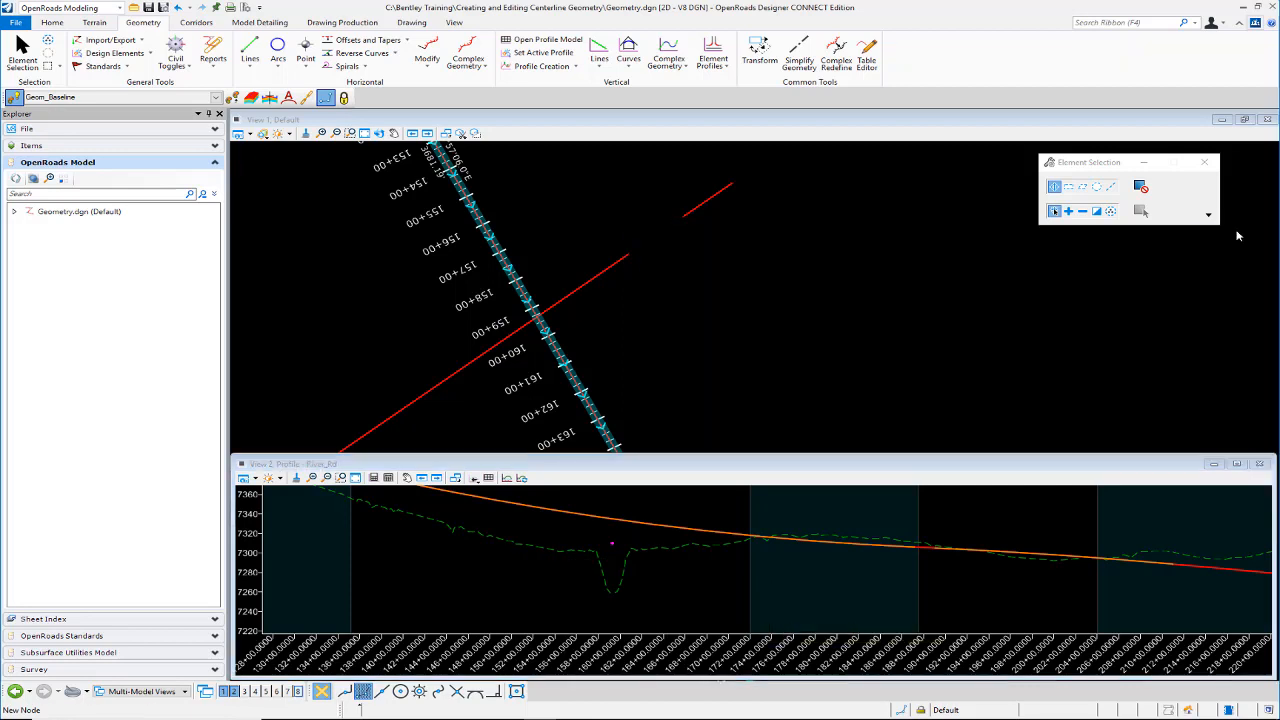